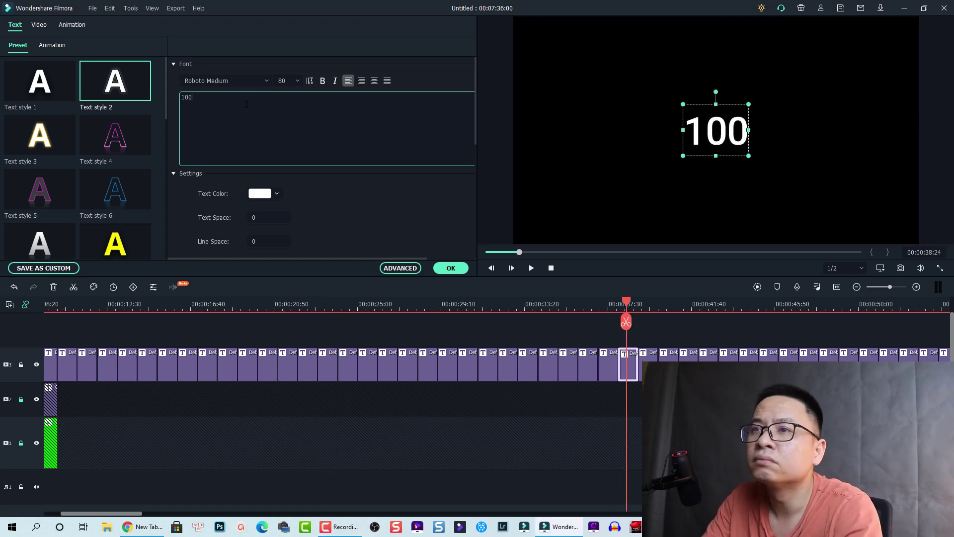
Retype the next countdown title clips' numbers as 62 and 61
text(62)
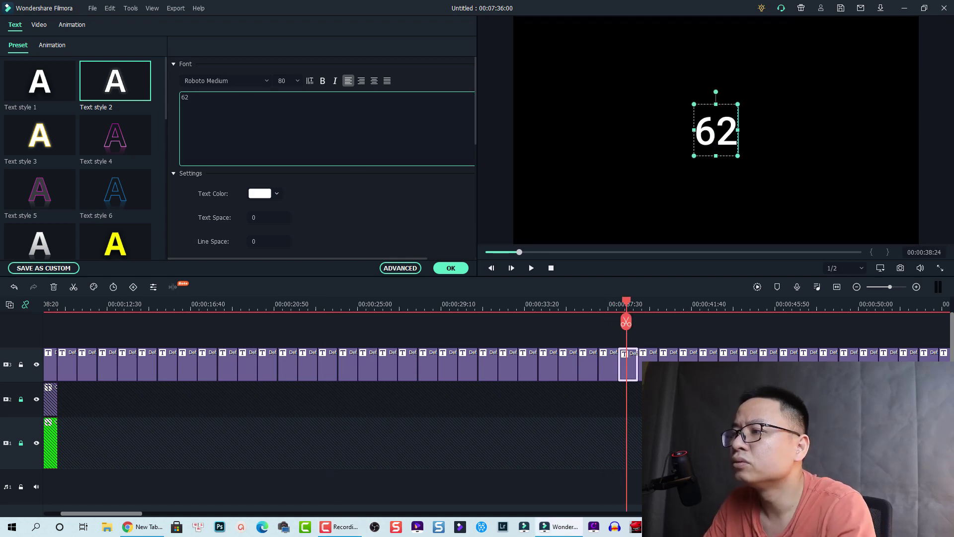
click(648, 368)
click(215, 100)
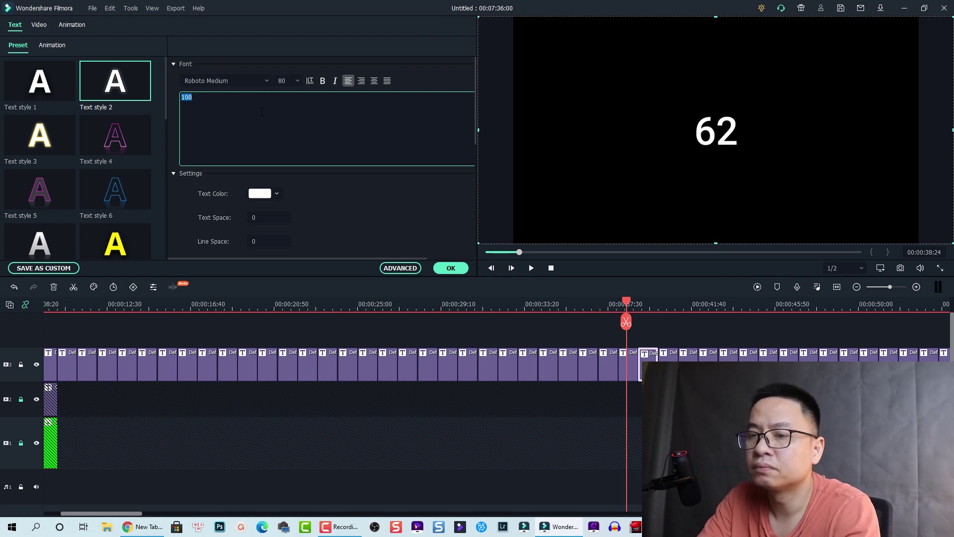
text(61)
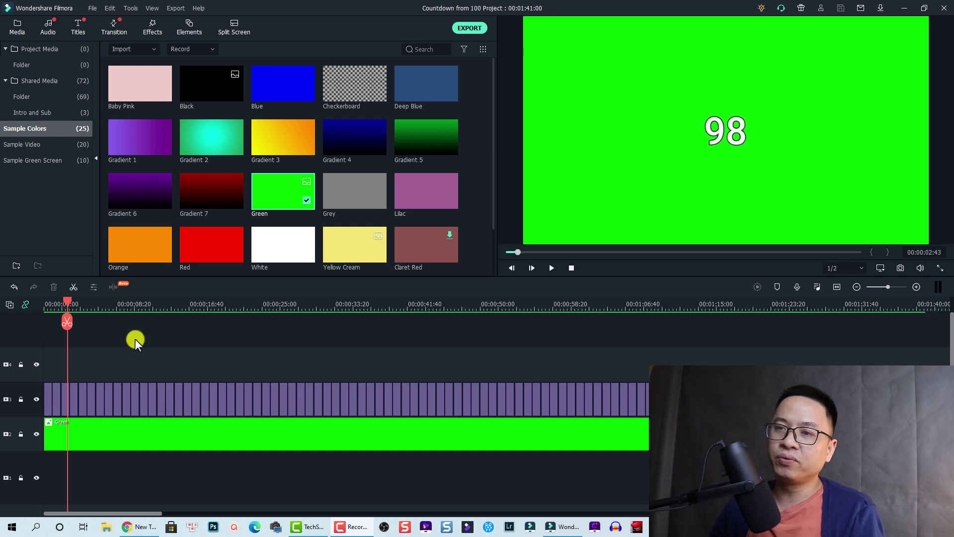
Zoom the timeline in and scrub through the countdown titles from 96 down to 81
drag(100, 308, 174, 323)
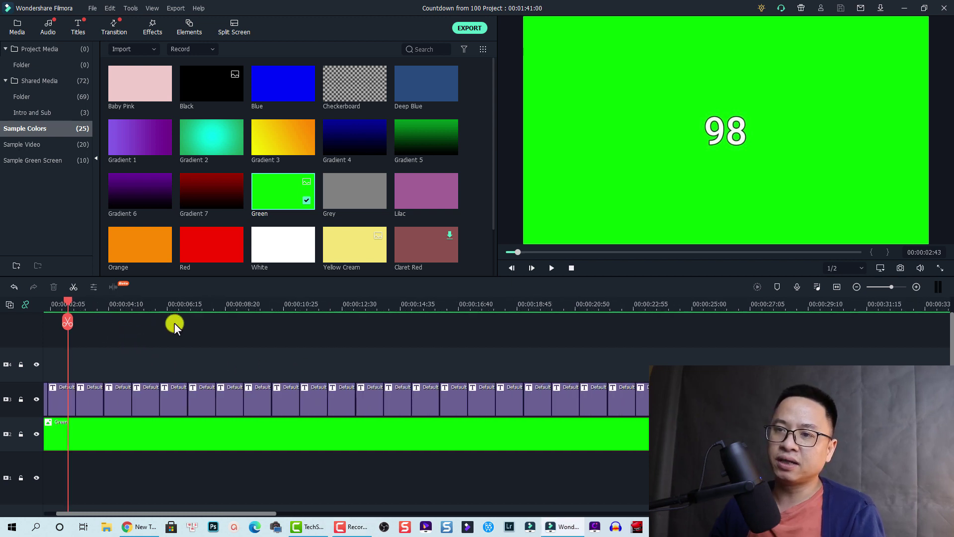
click(120, 392)
click(117, 312)
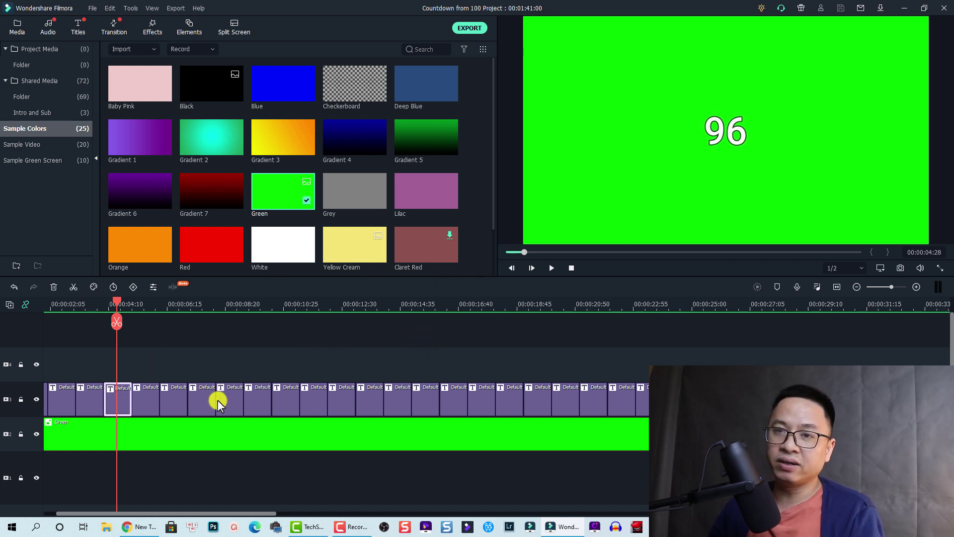
click(141, 309)
click(147, 394)
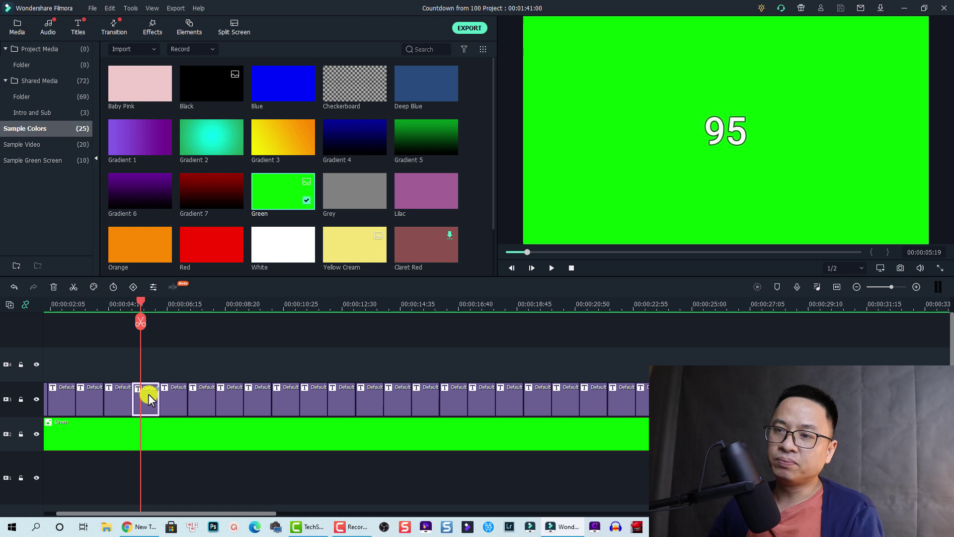
drag(139, 304, 564, 304)
click(521, 335)
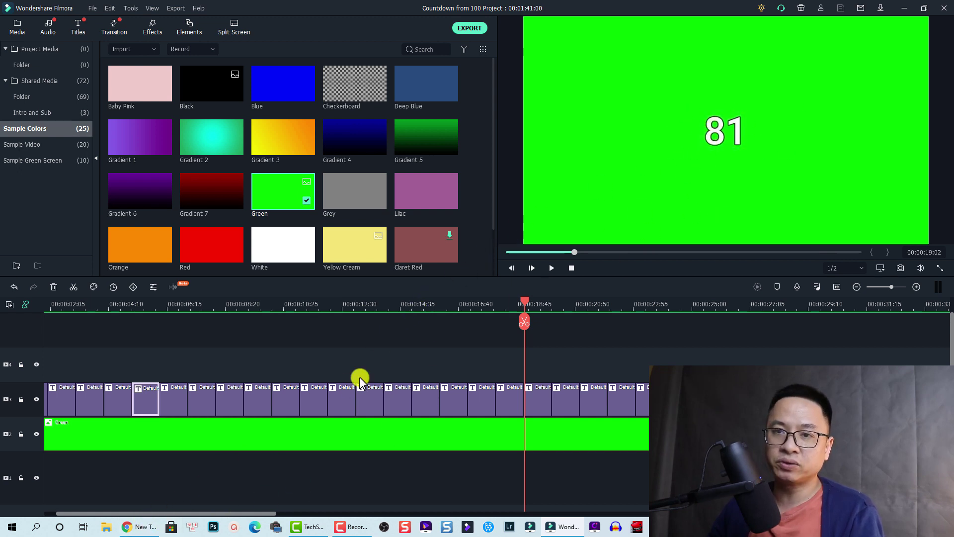
Hide the green background track and fit the whole project into the timeline
click(35, 434)
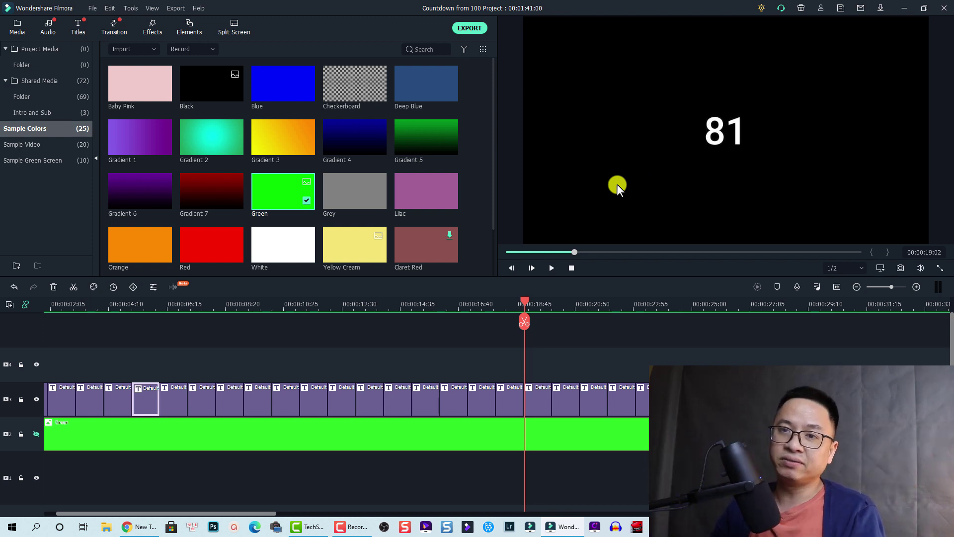
click(172, 303)
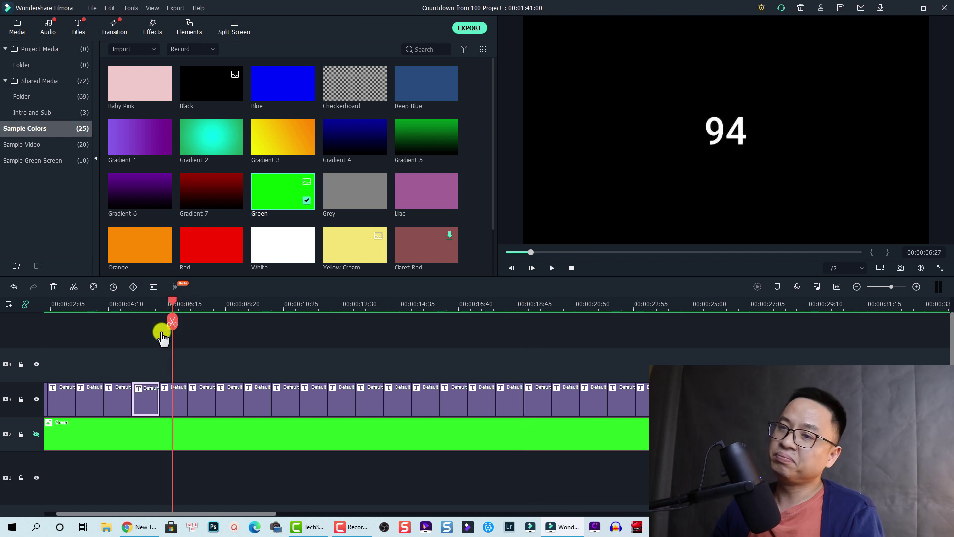
click(837, 287)
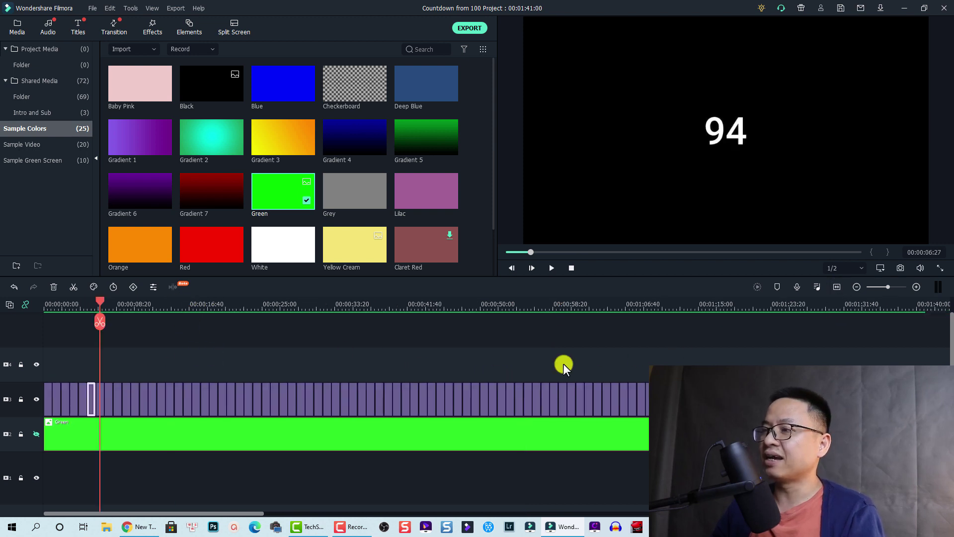
Return to the project start, zoom in, and hide the track of countdown number titles
click(259, 365)
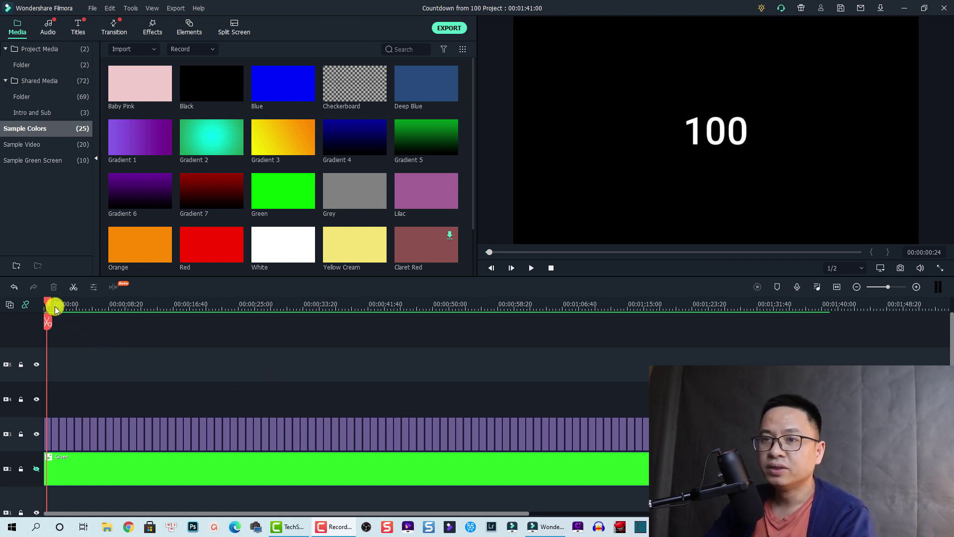
drag(48, 306, 43, 308)
key(ctrl+equal)
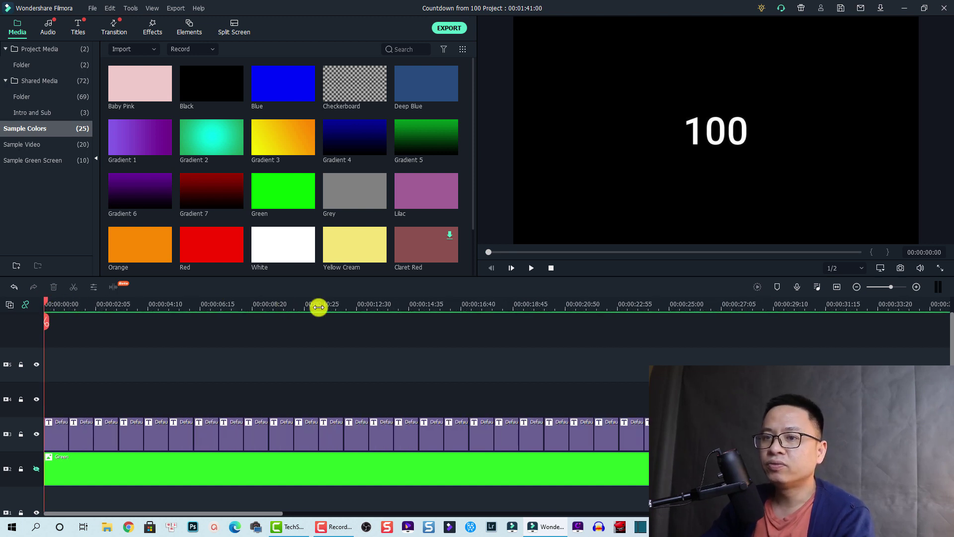
key(ctrl+equal)
click(124, 423)
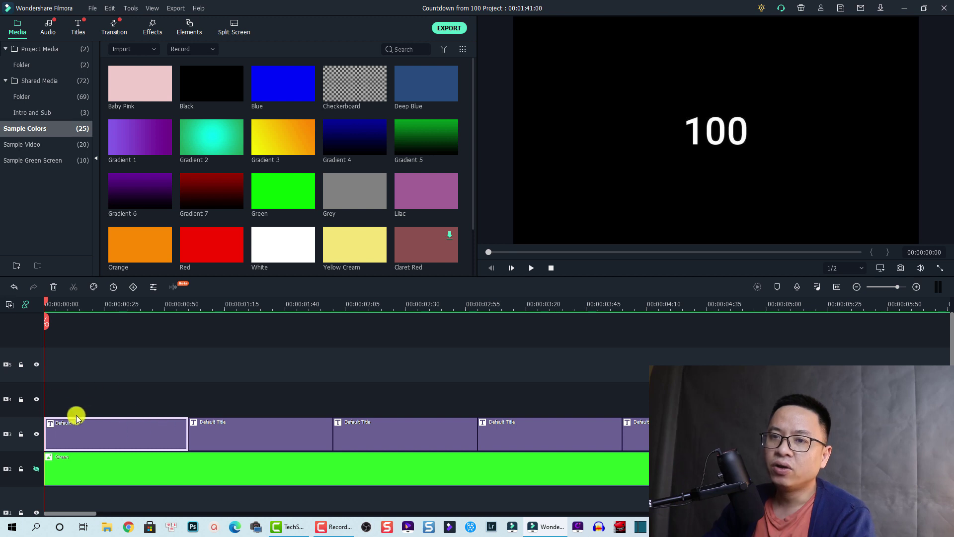
click(35, 434)
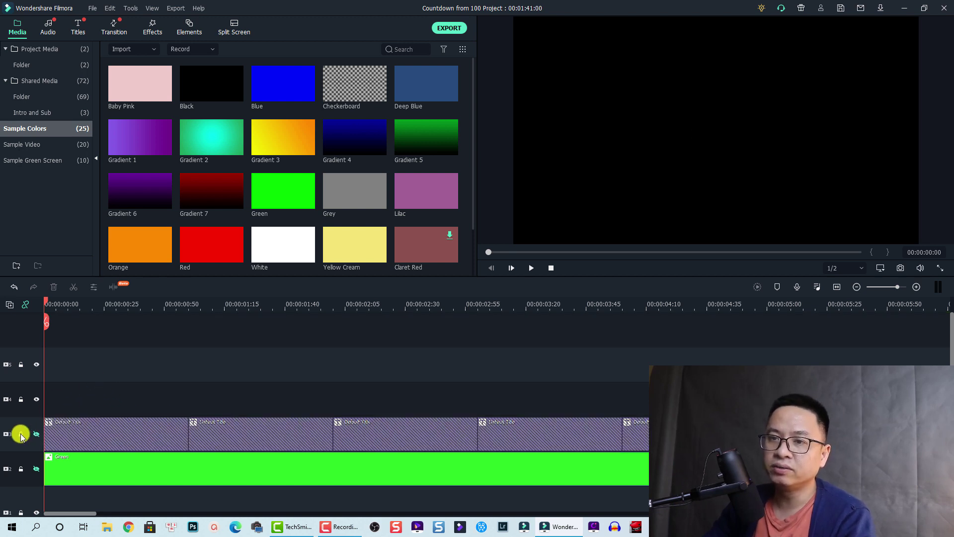
Add a Default Title on the track above the numbers with a one-second duration
click(77, 27)
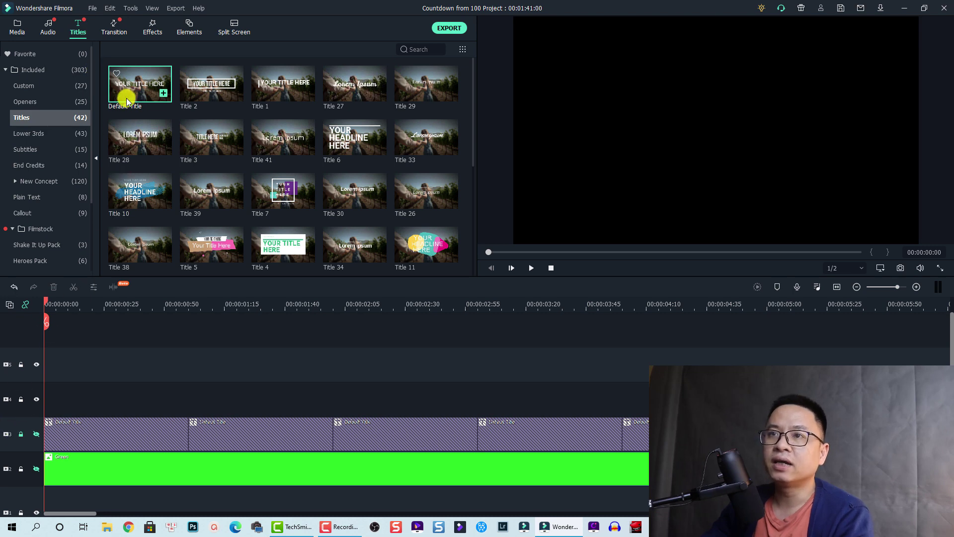
drag(127, 101, 89, 400)
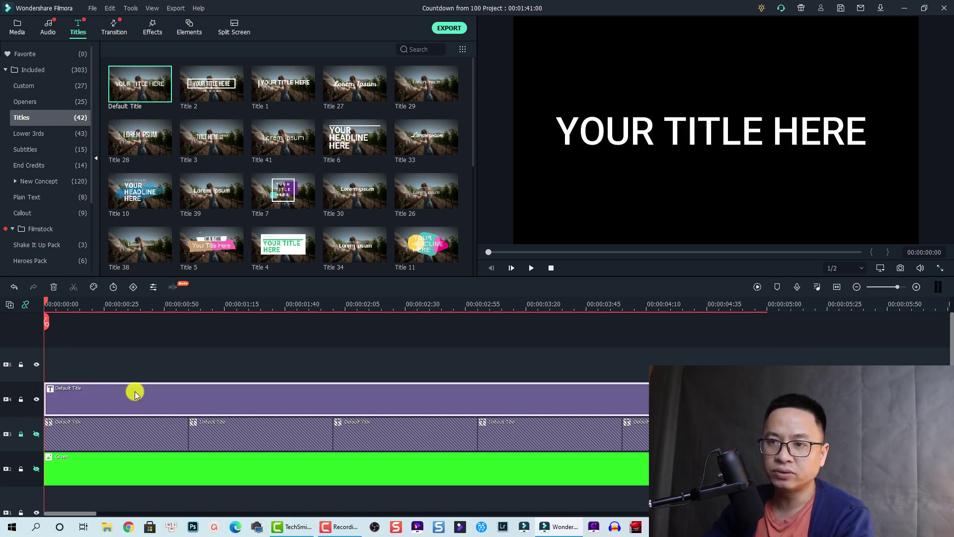
right_click(132, 395)
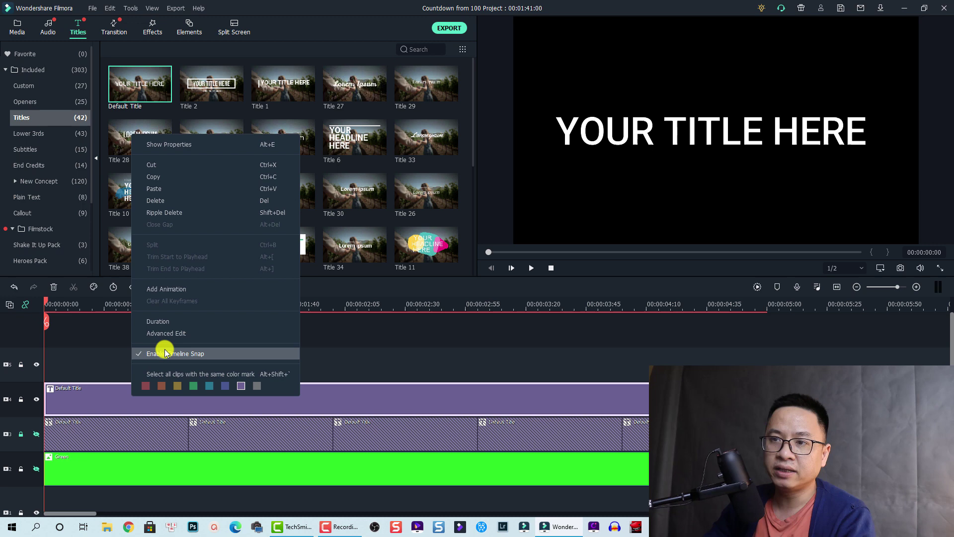
click(157, 322)
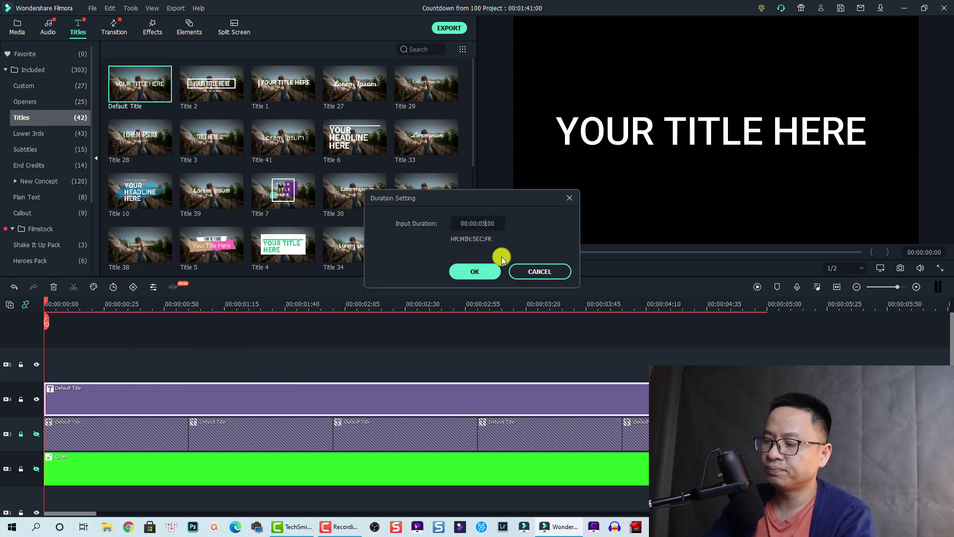
click(483, 271)
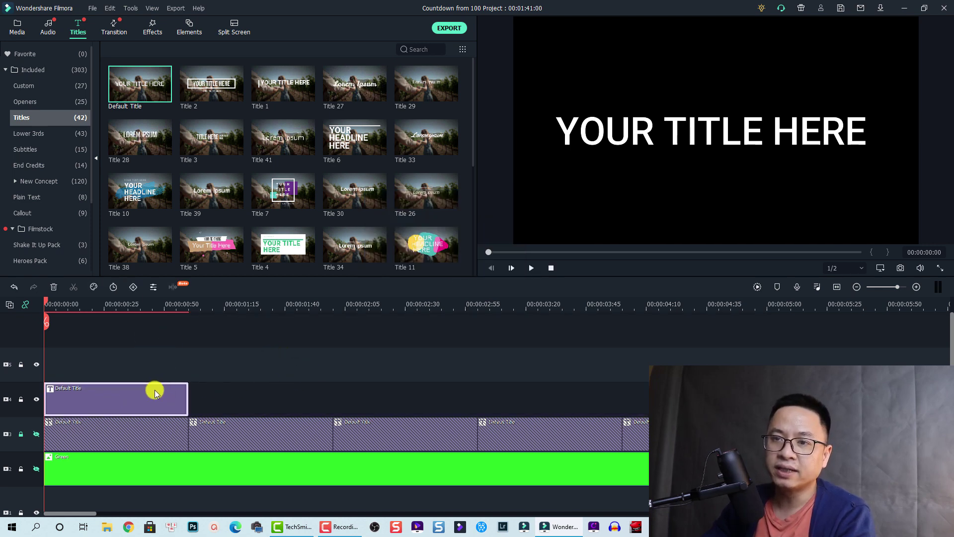
Replace the new title's YOUR TITLE HERE text with 00
double_click(97, 411)
click(267, 123)
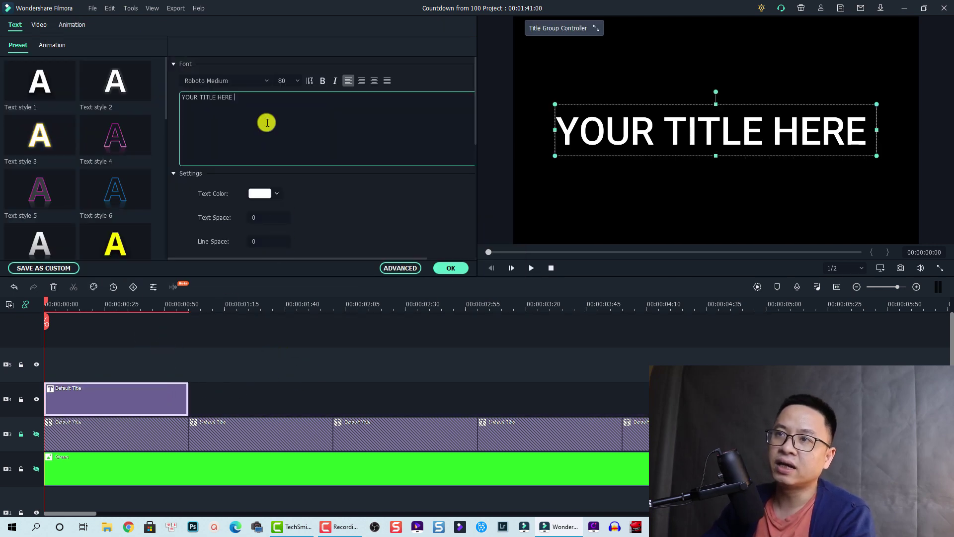
key(ctrl+a)
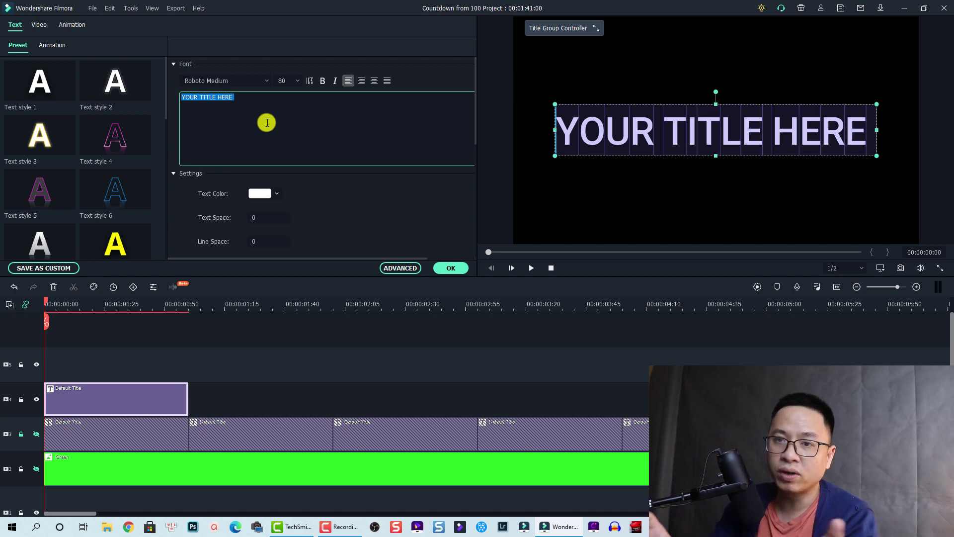
text(00)
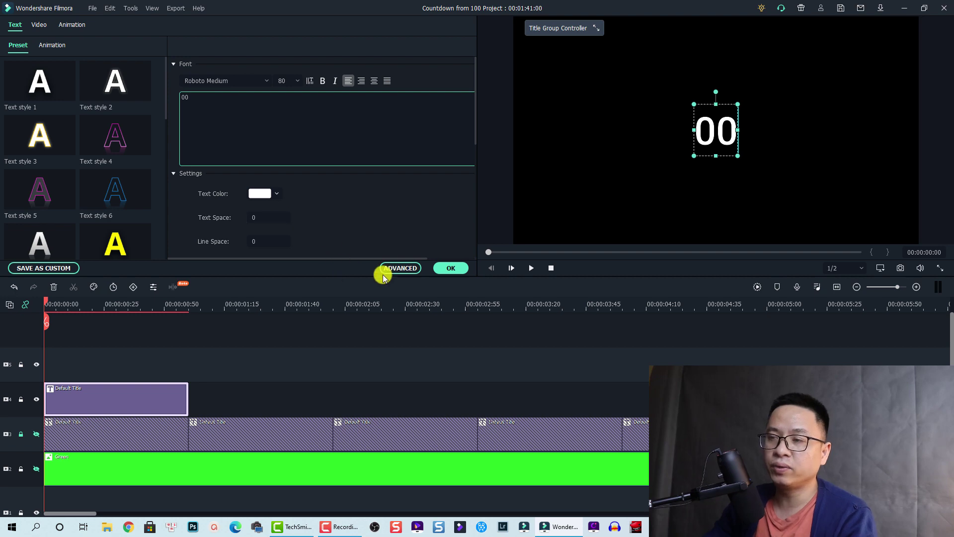
click(442, 277)
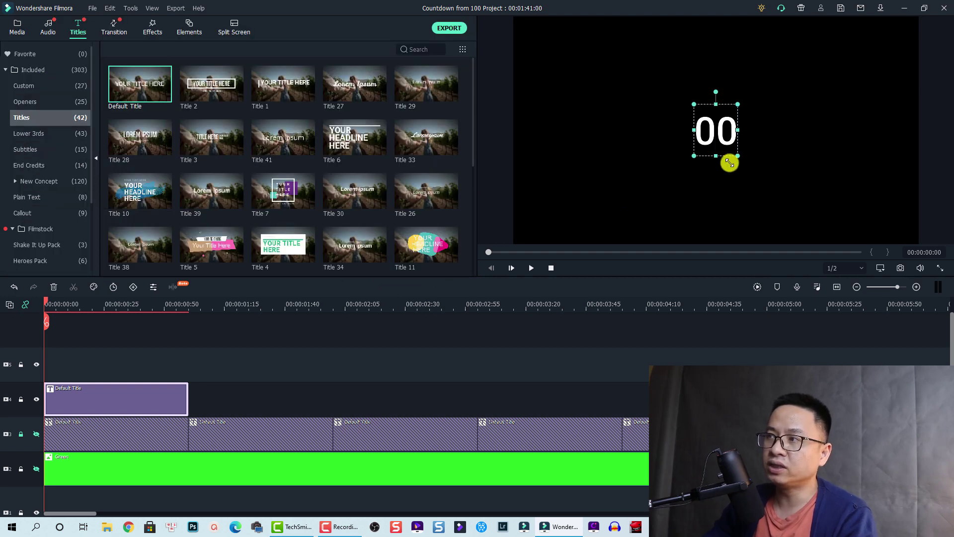
Paste a row of copies of the 00 title along track 4, back-to-back
click(118, 391)
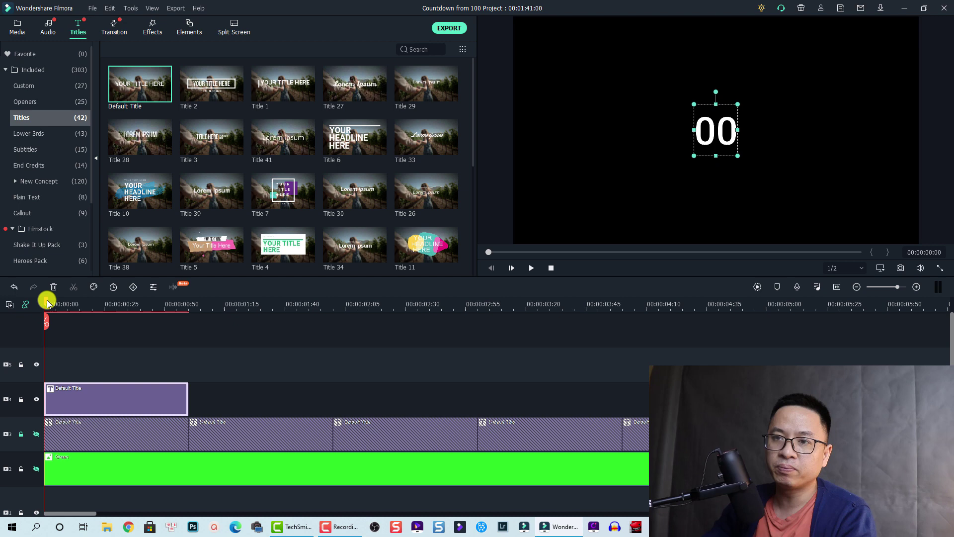
drag(47, 303, 179, 301)
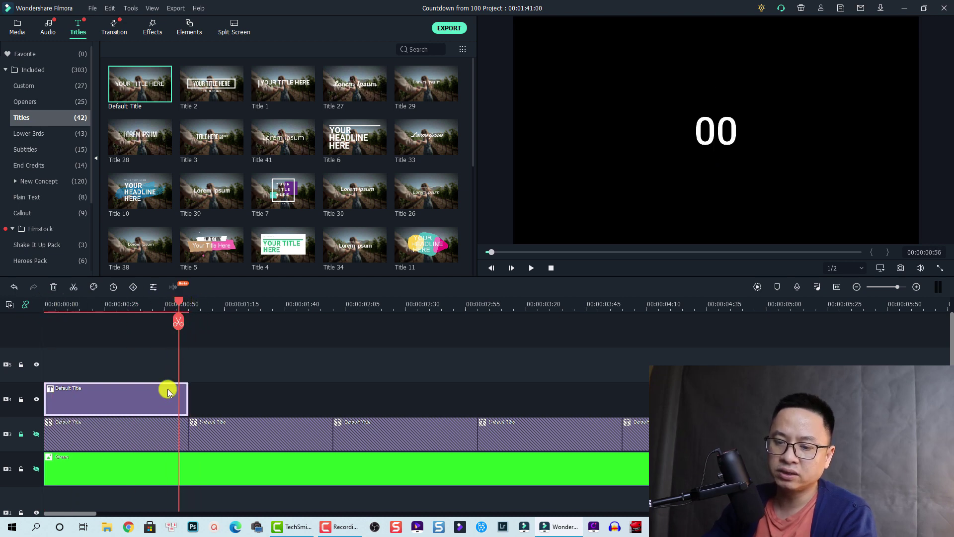
key(Down)
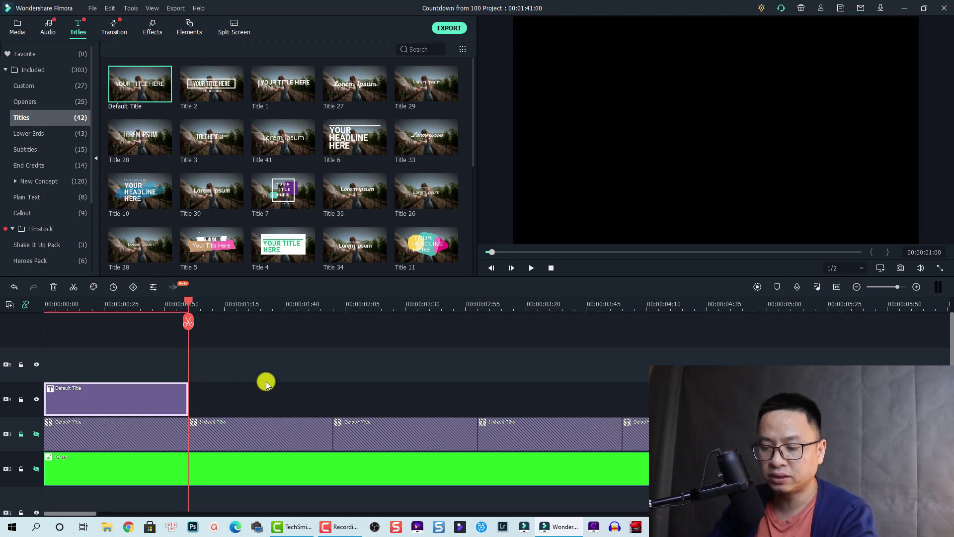
key(ctrl+v)
key(ctrl+v)
key(ctrl+v)
key(ctrl+v)
key(ctrl+v)
key(ctrl+v)
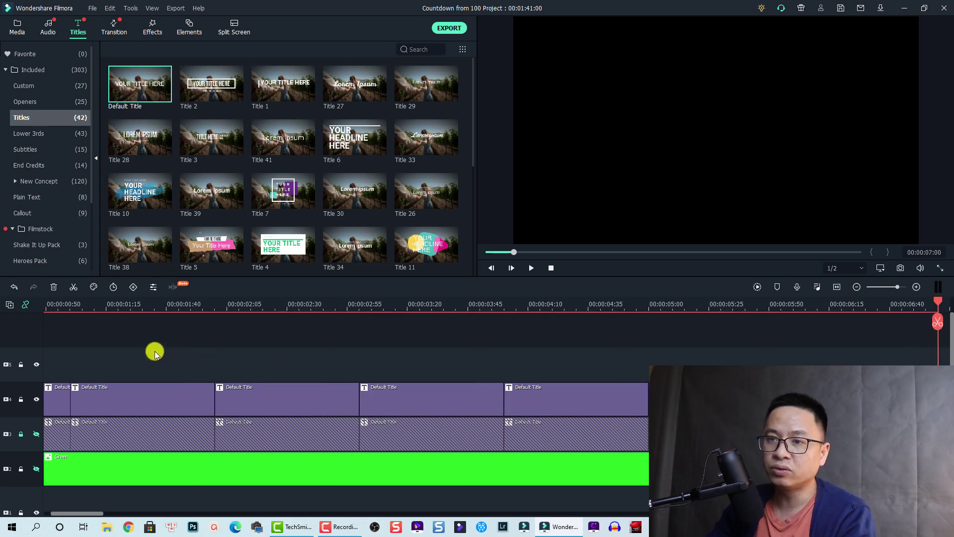
drag(76, 306, 15, 311)
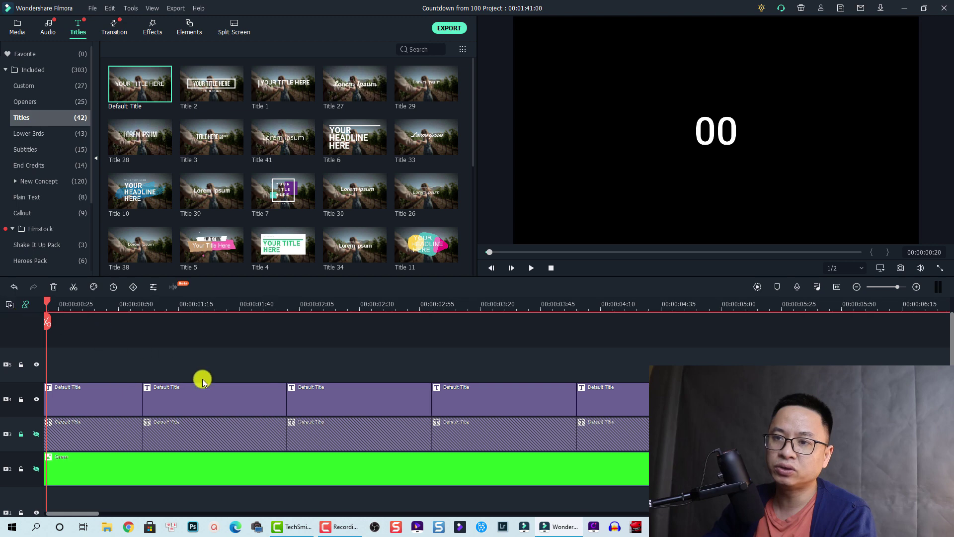
Change the second Default Title clip's text from 00 to 01
click(77, 398)
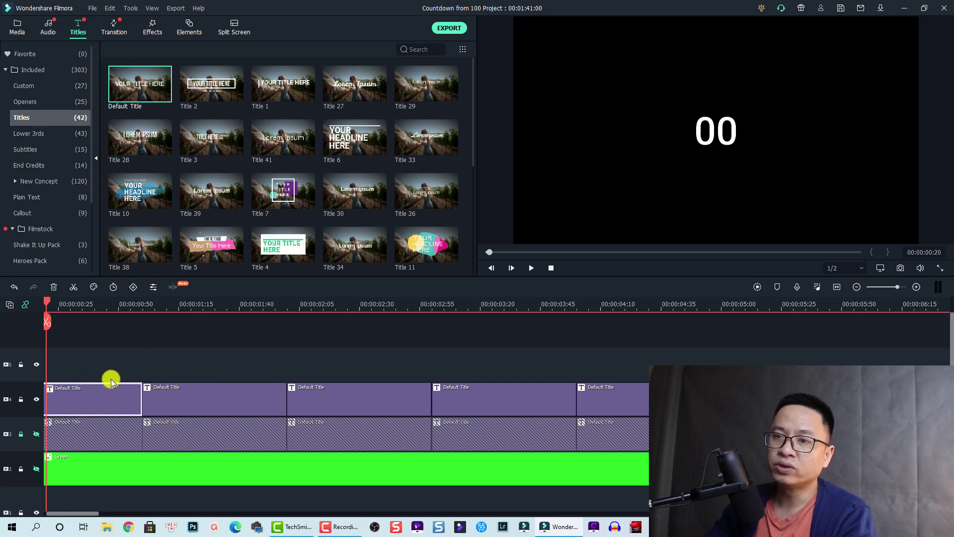
click(204, 321)
double_click(204, 396)
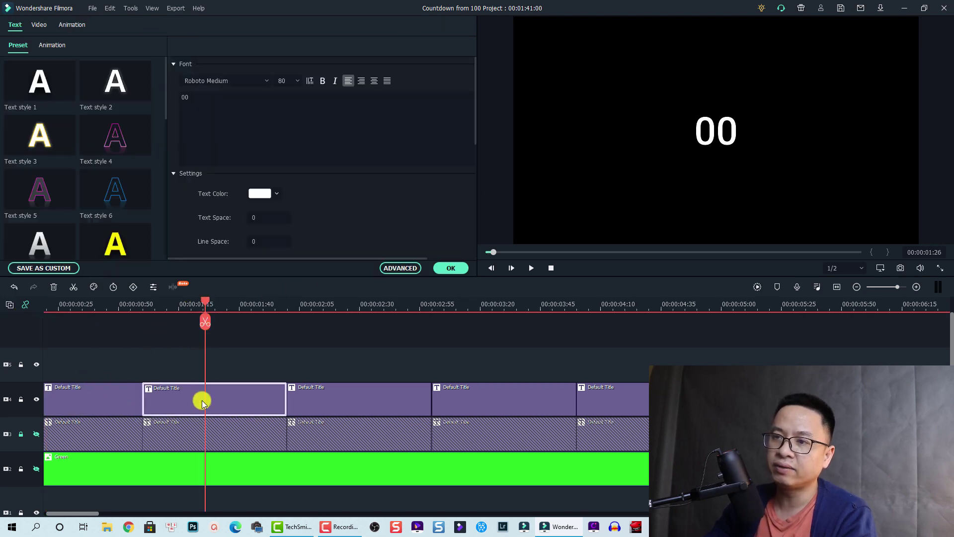
click(214, 110)
key(BackSpace)
text(1)
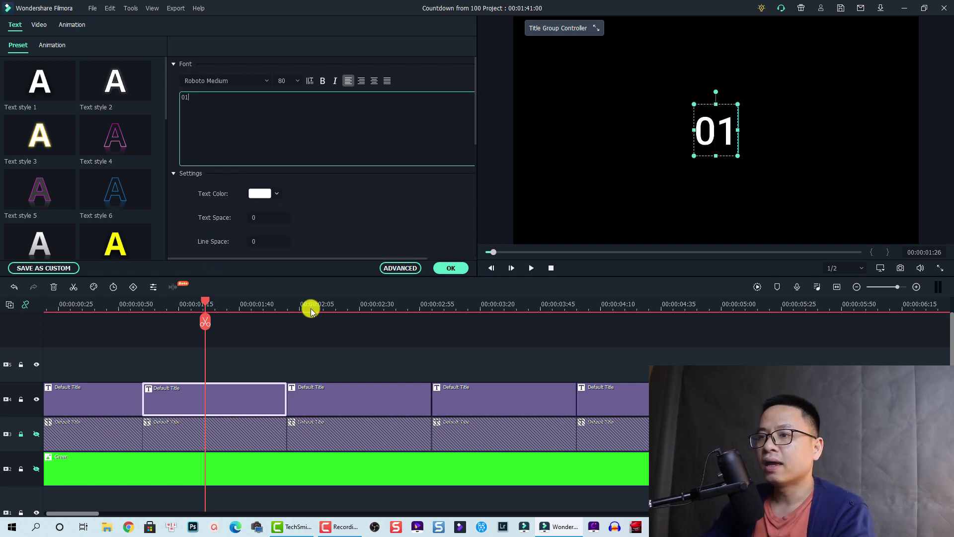
Change the third Default Title clip's text from 00 to 02
click(347, 308)
double_click(329, 393)
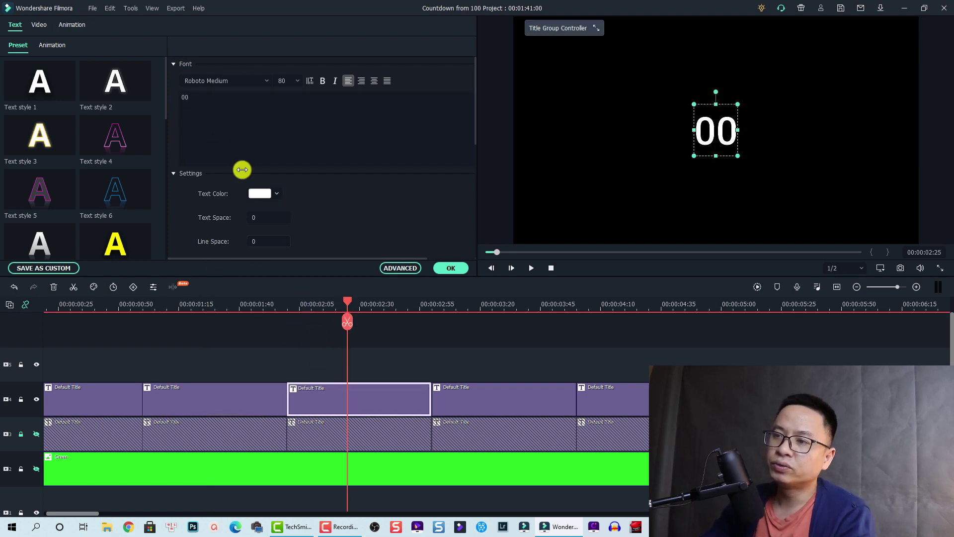
click(201, 109)
key(BackSpace)
text(2)
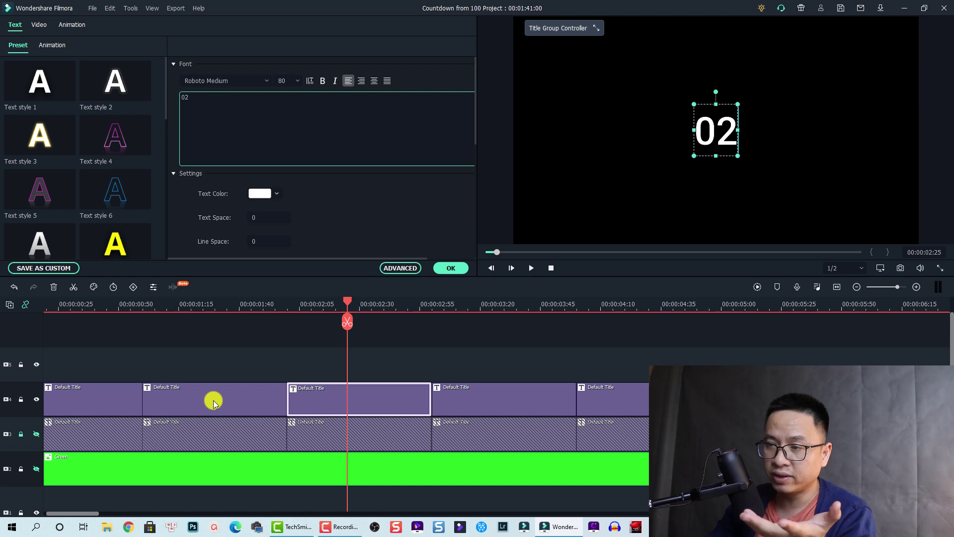
Delete the six title clips on track 4 and show the countdown track 3 again
click(450, 269)
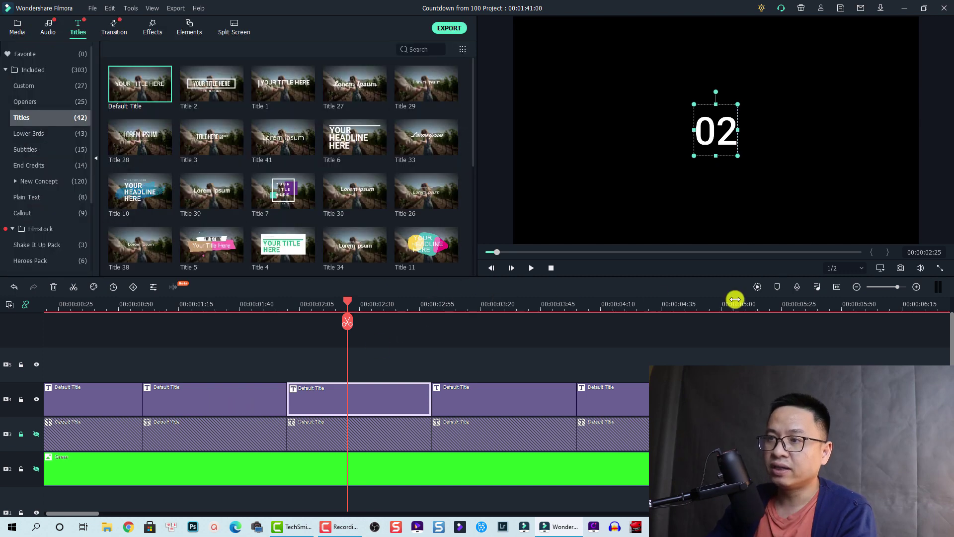
click(837, 286)
drag(149, 385, 45, 379)
key(Delete)
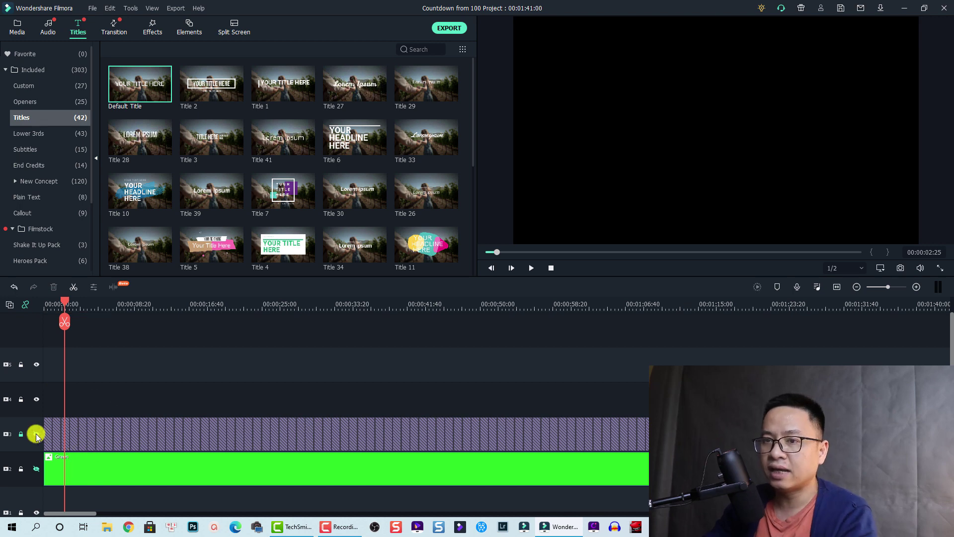
click(37, 434)
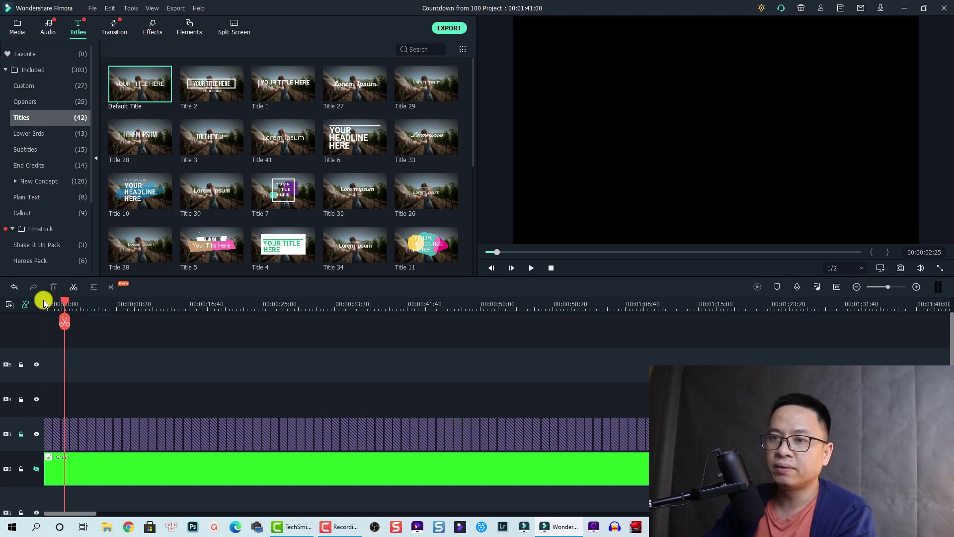
drag(44, 303, 920, 322)
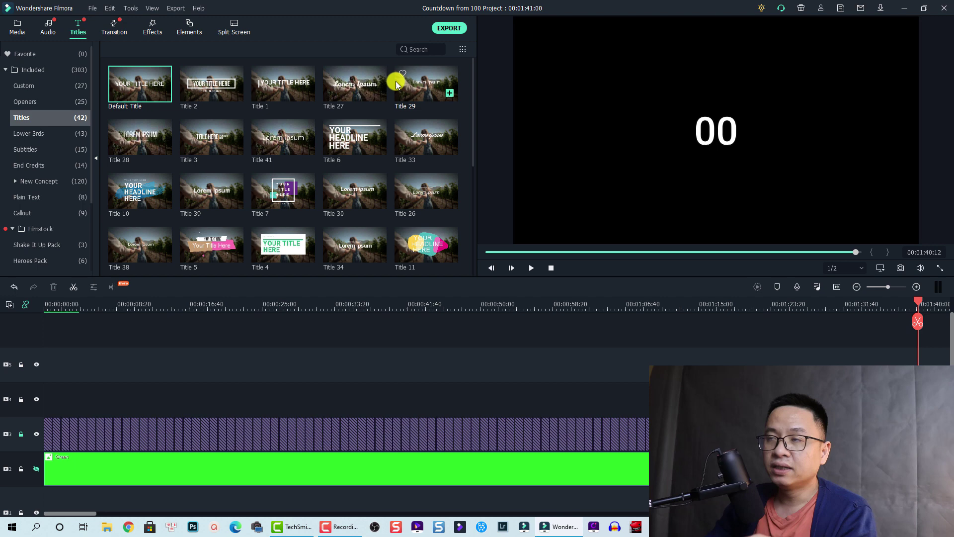
Confirm the project settings at 1920×1080, 60 fps
click(18, 29)
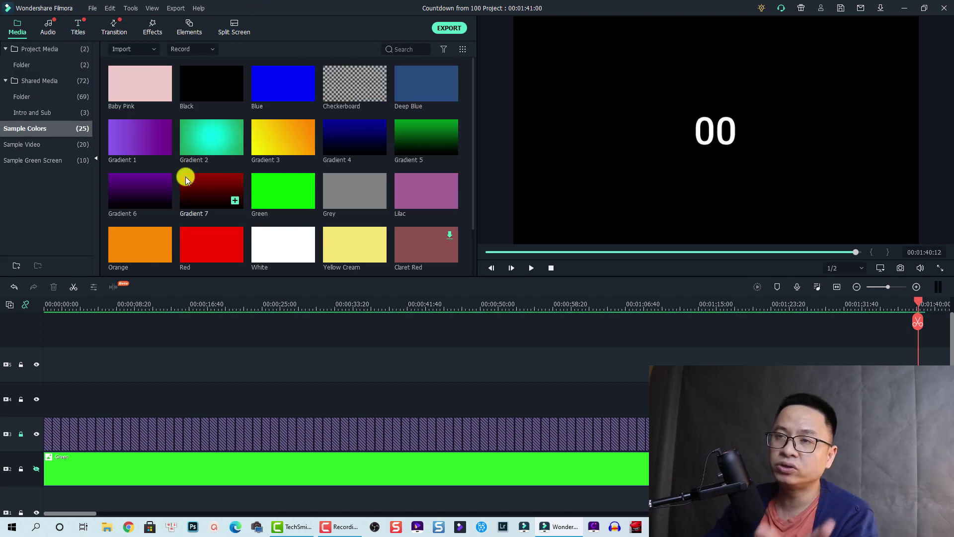
click(93, 8)
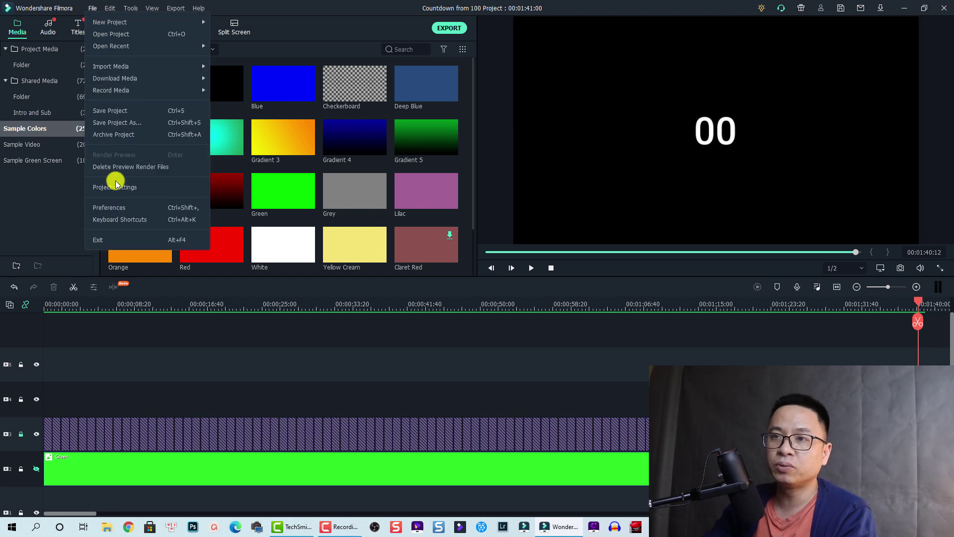
click(171, 194)
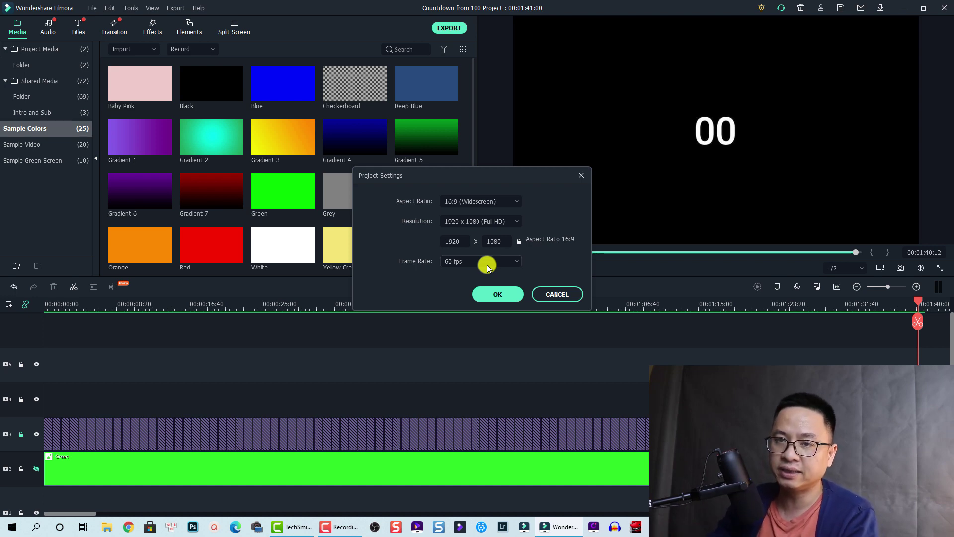
click(499, 294)
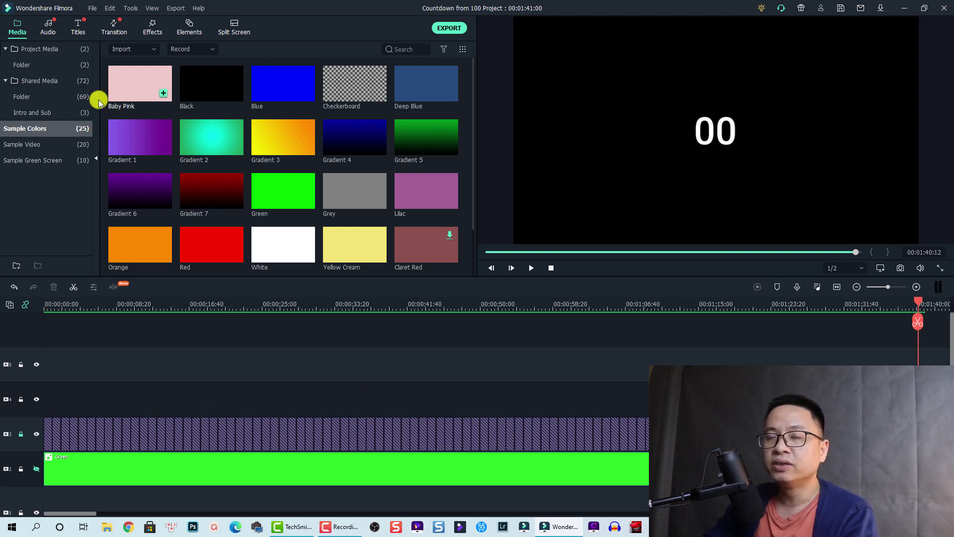
Place the Countdown from 100 clip on track 5 with track 3 hidden, and play it
click(51, 70)
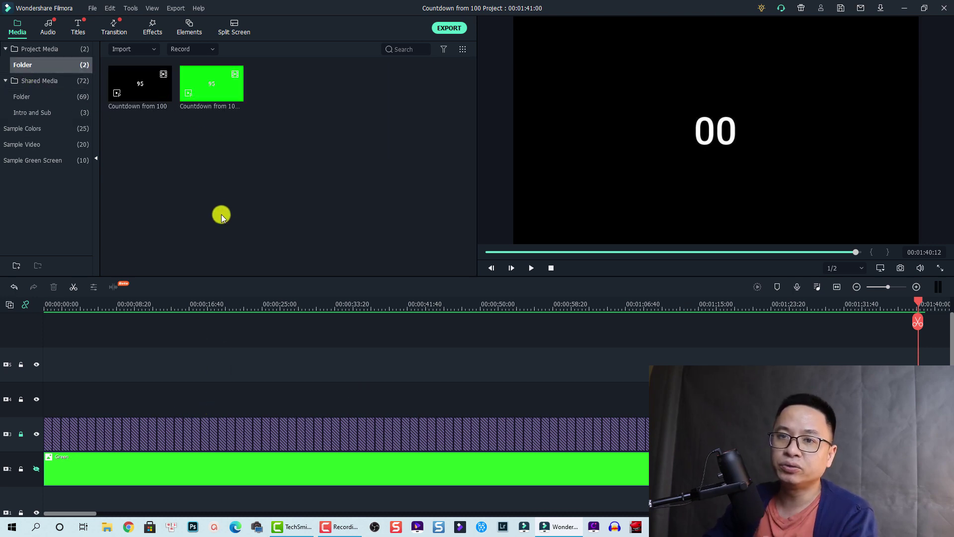
click(139, 99)
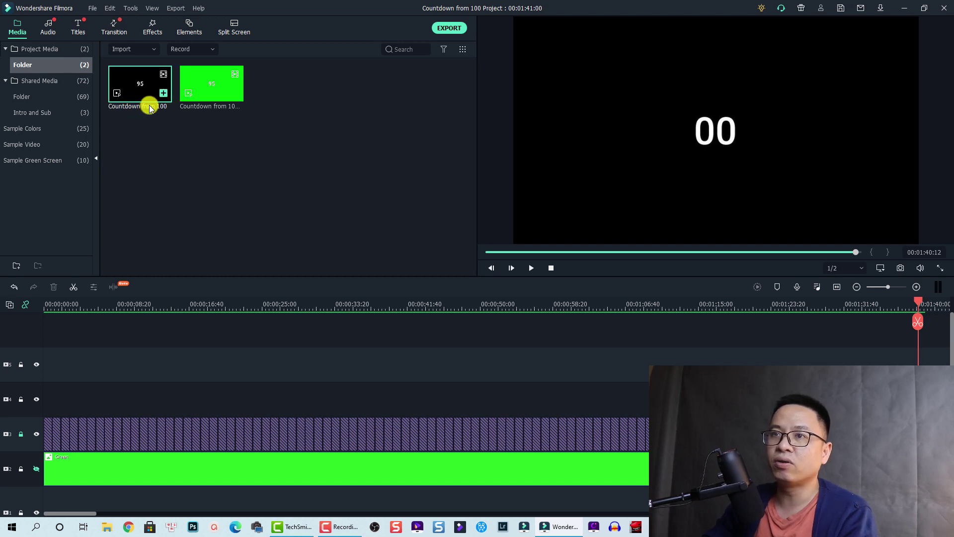
click(36, 434)
drag(133, 95, 40, 362)
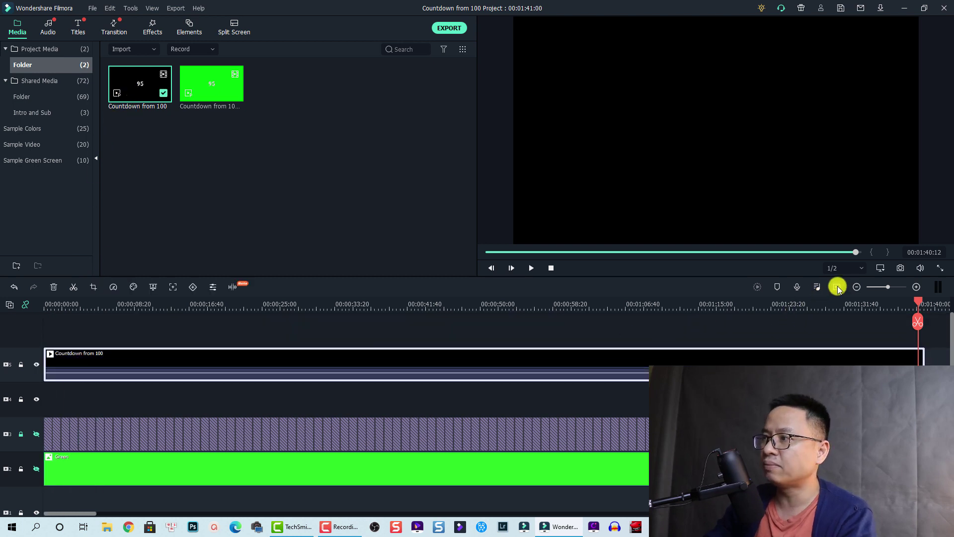
click(48, 304)
key(space)
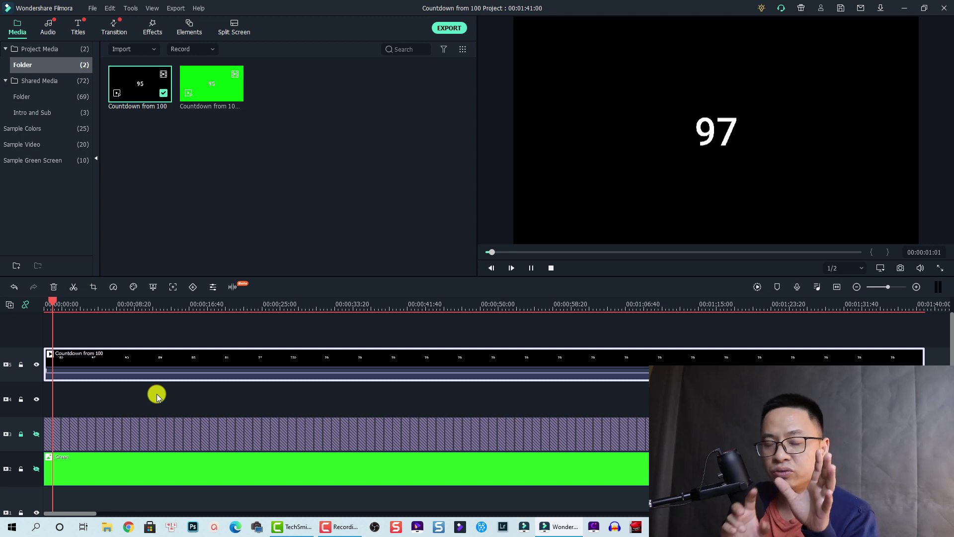
key(space)
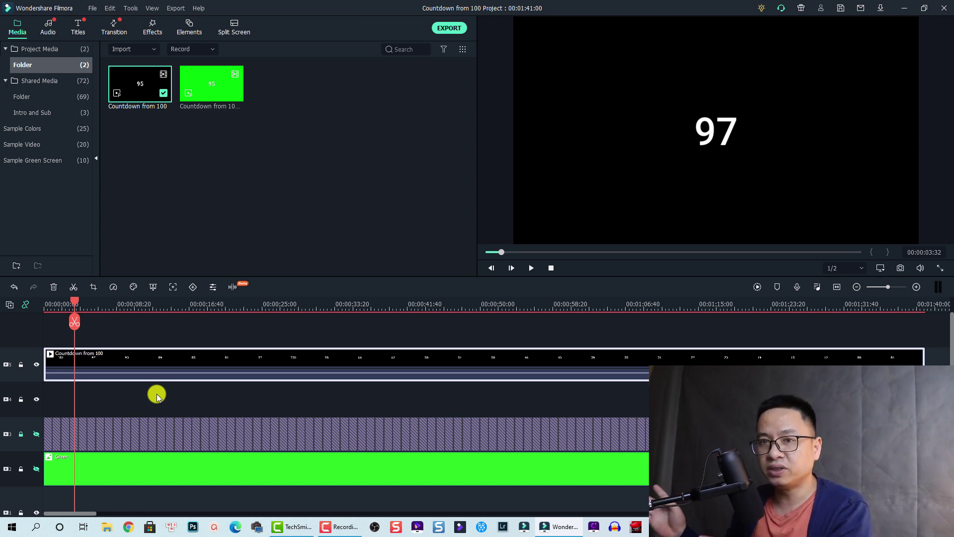
Set the Countdown from 100 clip's duration to 00:00:15:00, speeding it to about 6.72x
right_click(184, 365)
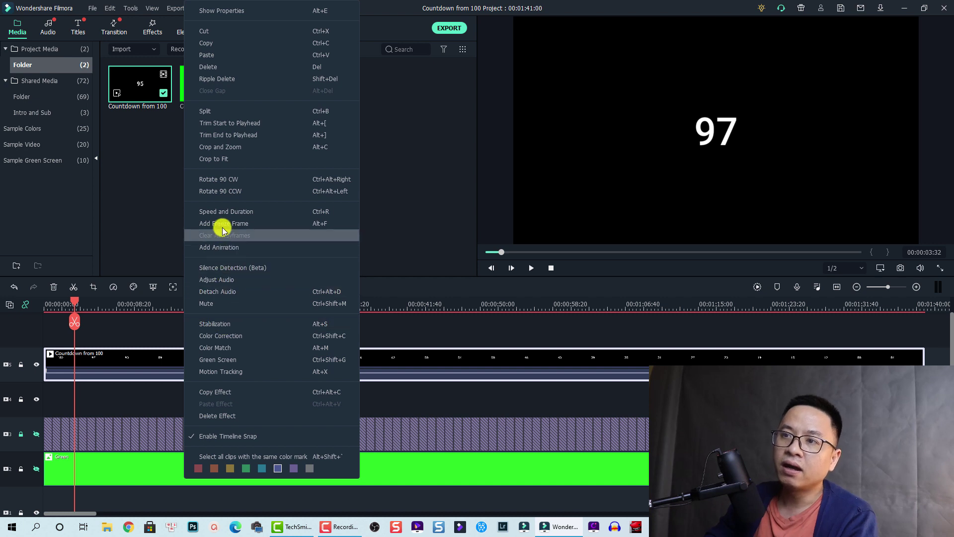
click(223, 210)
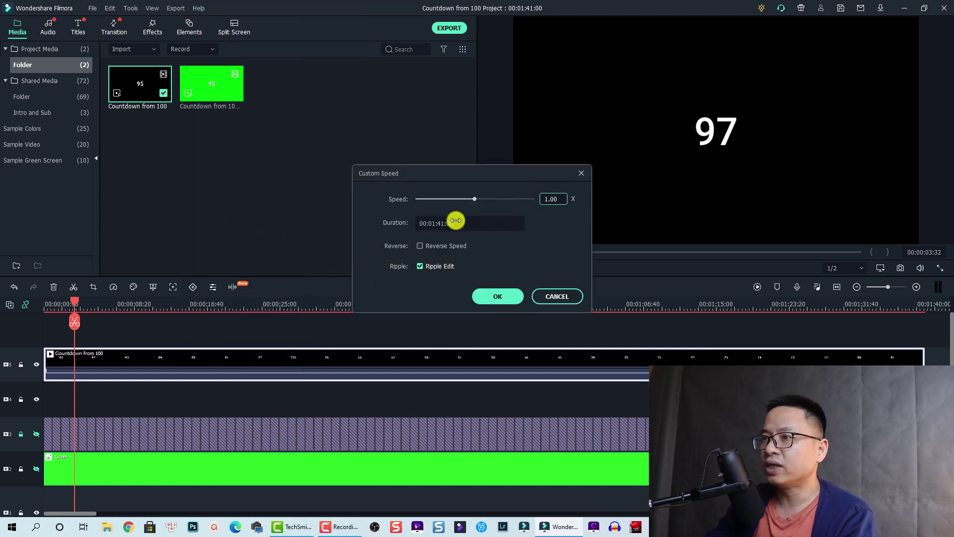
click(433, 222)
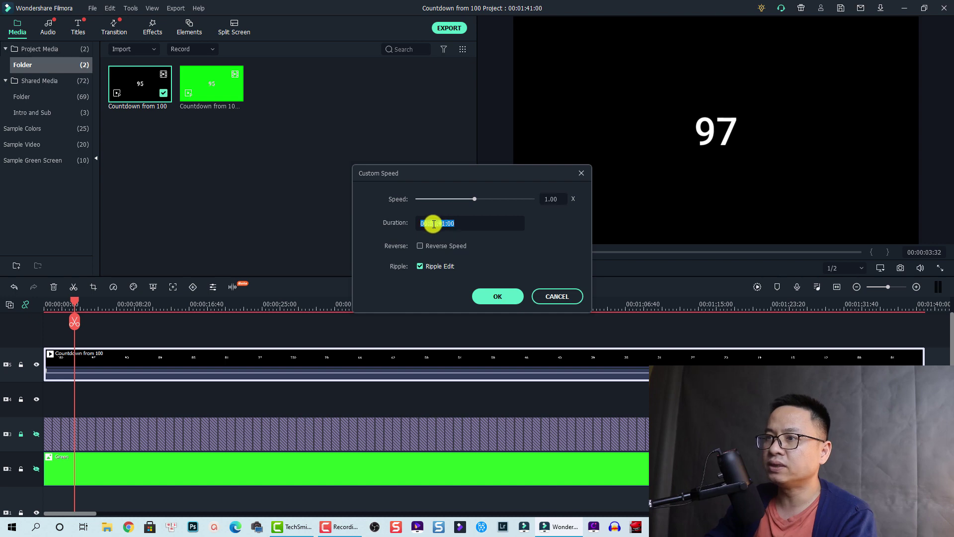
click(436, 223)
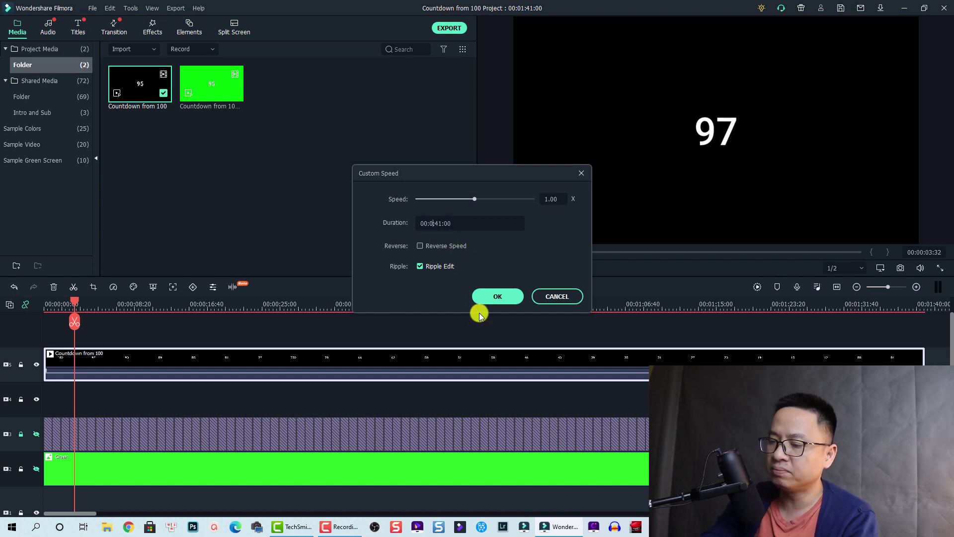
click(445, 223)
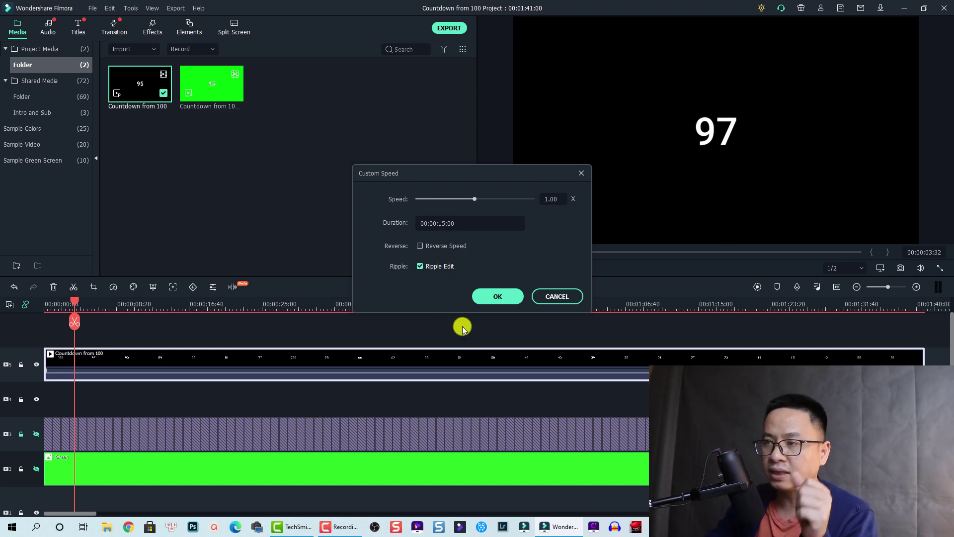
click(498, 297)
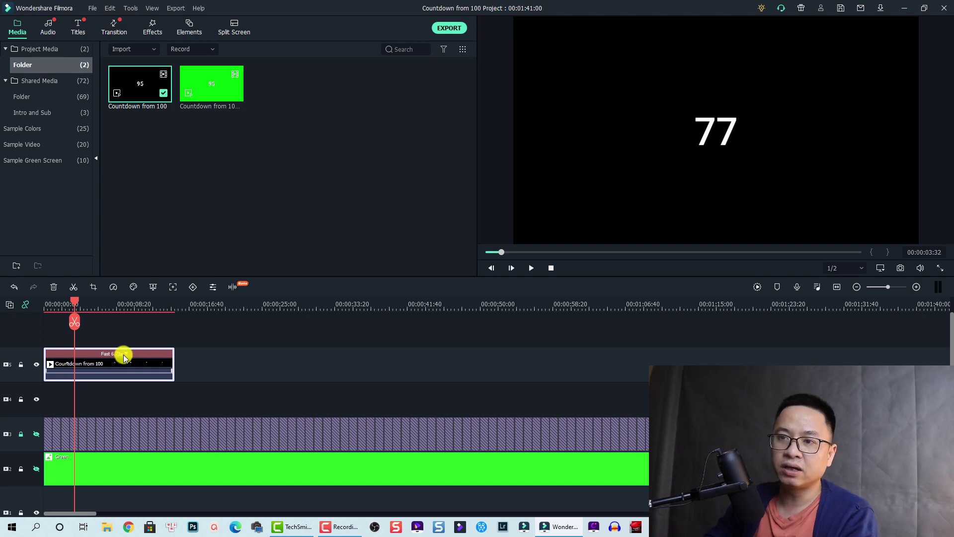
Reverse the sped-up countdown clip and scrub from the start to check it
click(124, 356)
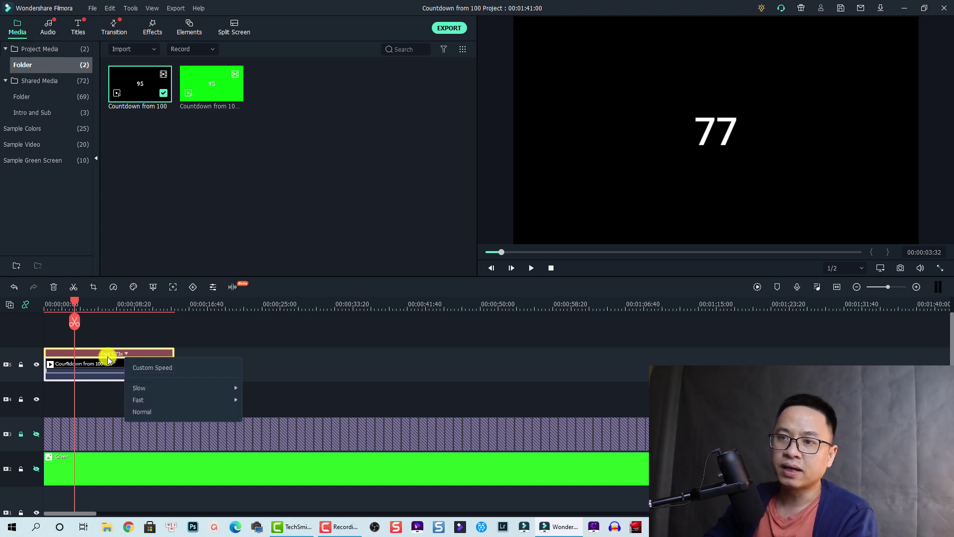
click(113, 288)
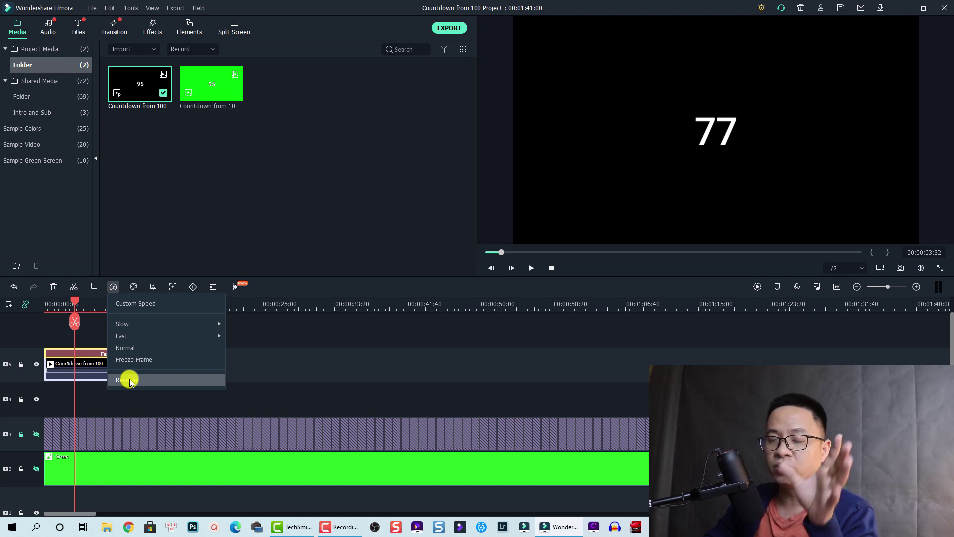
click(130, 381)
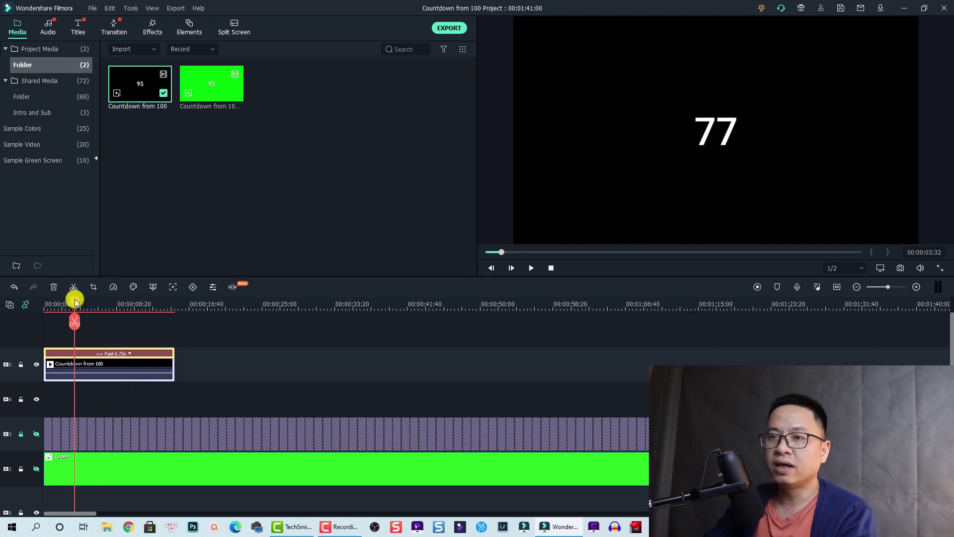
drag(77, 302, 39, 305)
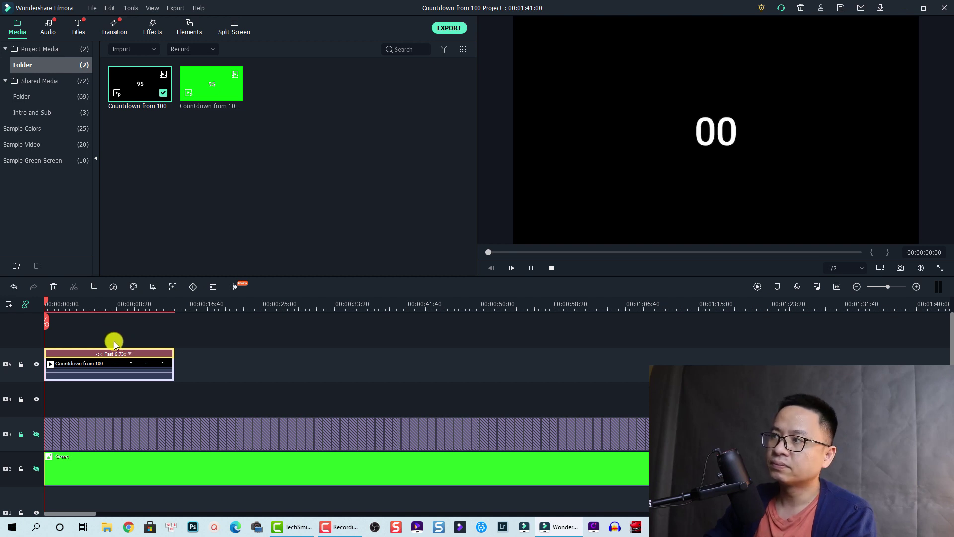
click(84, 304)
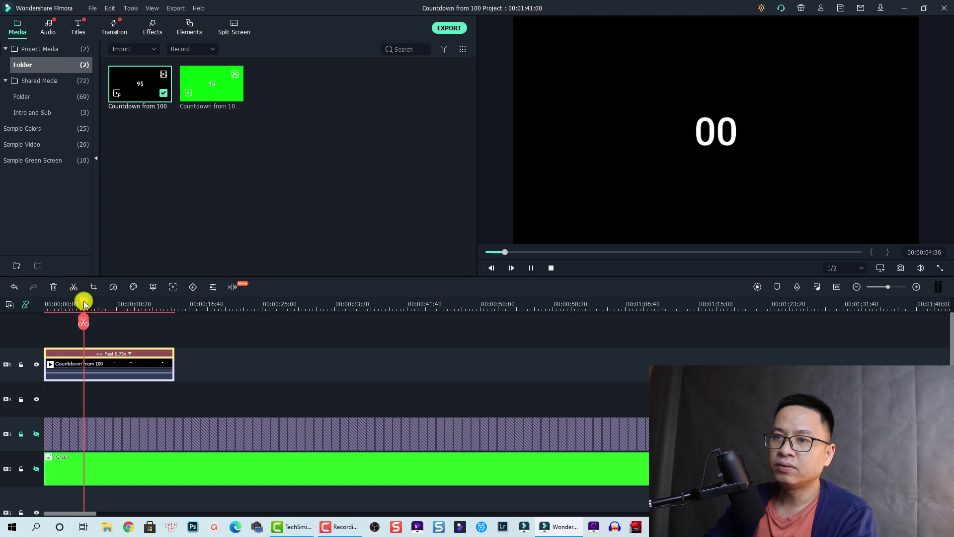
drag(85, 305, 43, 304)
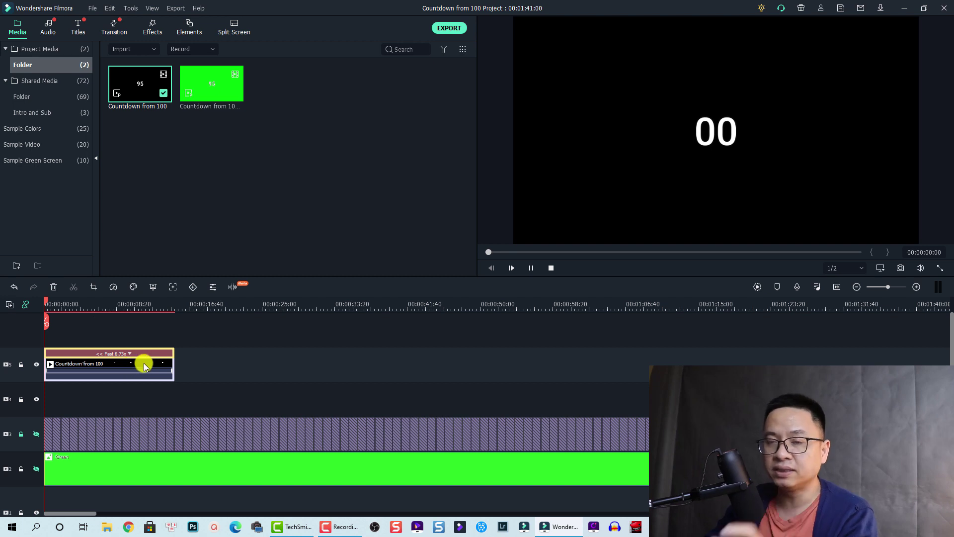
Place the Default Title template on a new track above the countdown clip
click(79, 28)
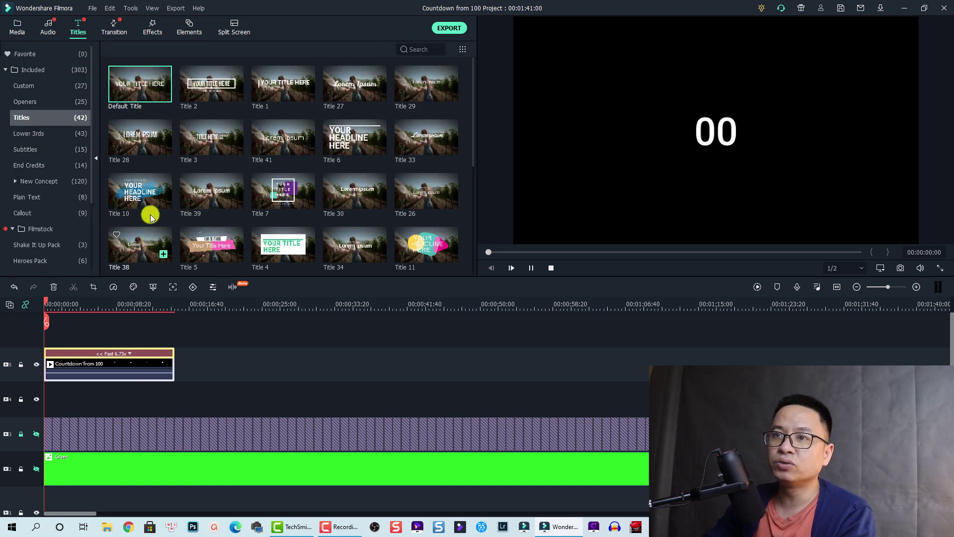
drag(128, 121, 86, 331)
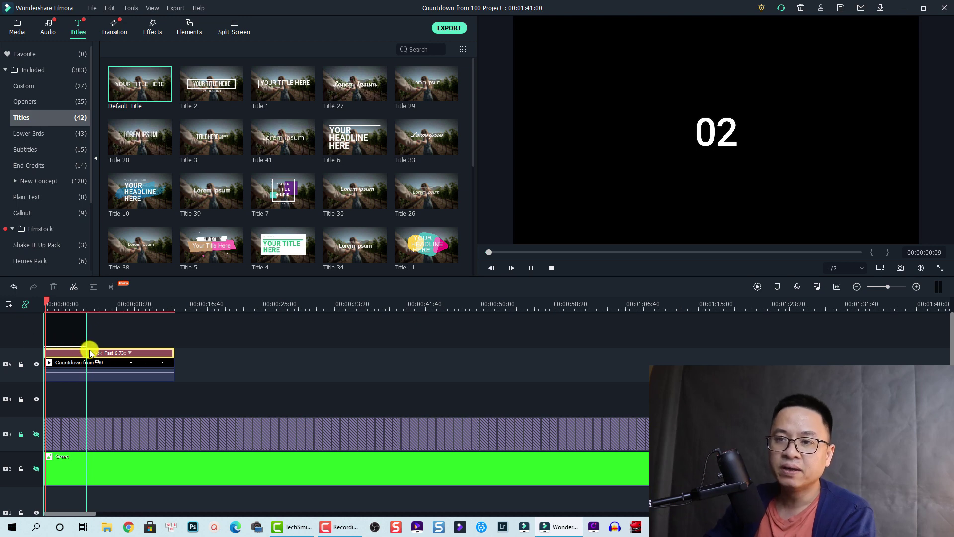
drag(91, 349, 174, 369)
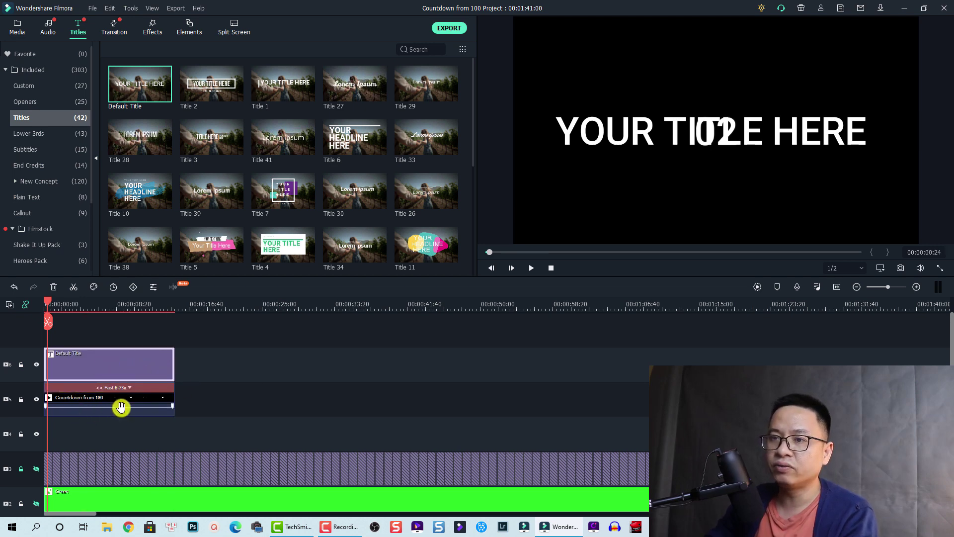
Replace the title's YOUR TITLE HERE text with %
double_click(112, 369)
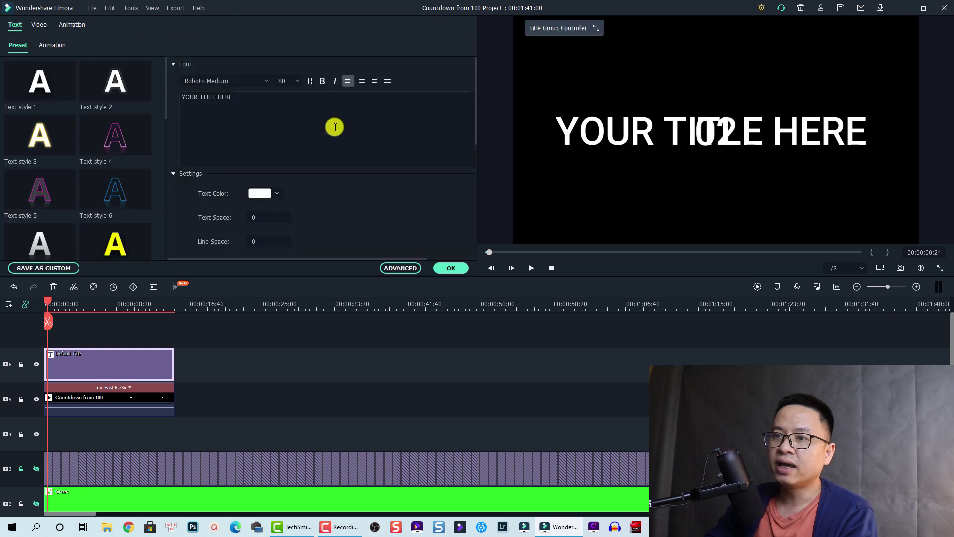
click(273, 105)
key(ctrl+a)
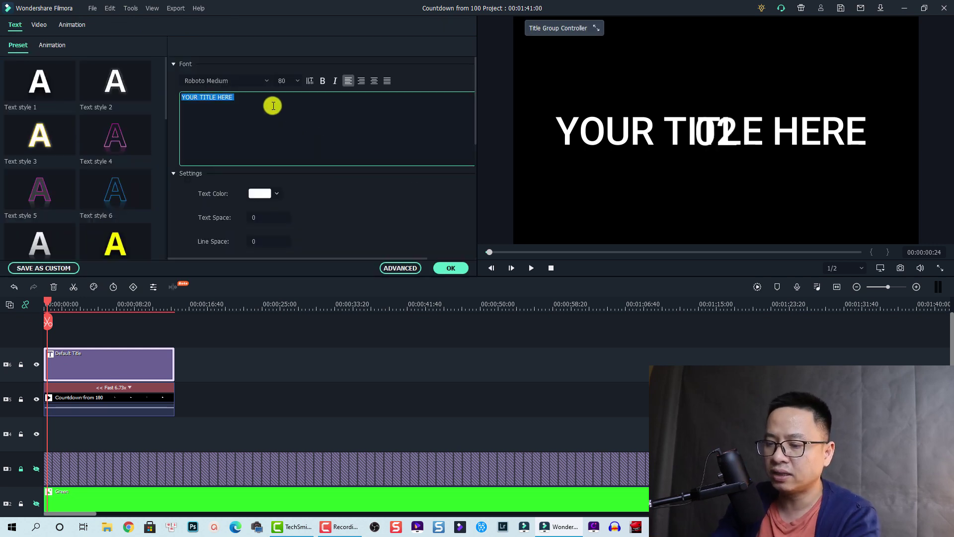
text(%)
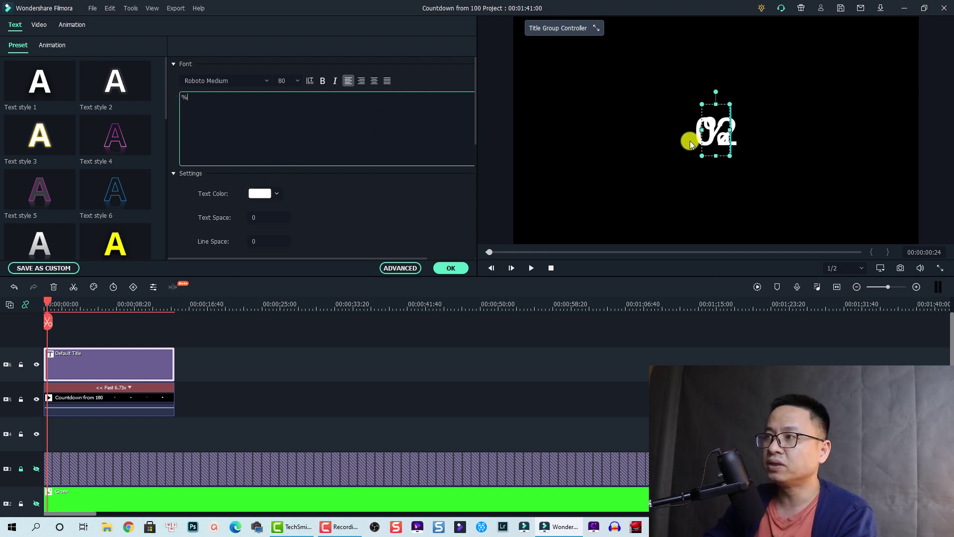
Move the % right of the digits, check the end reads 100%, then return to start
click(720, 134)
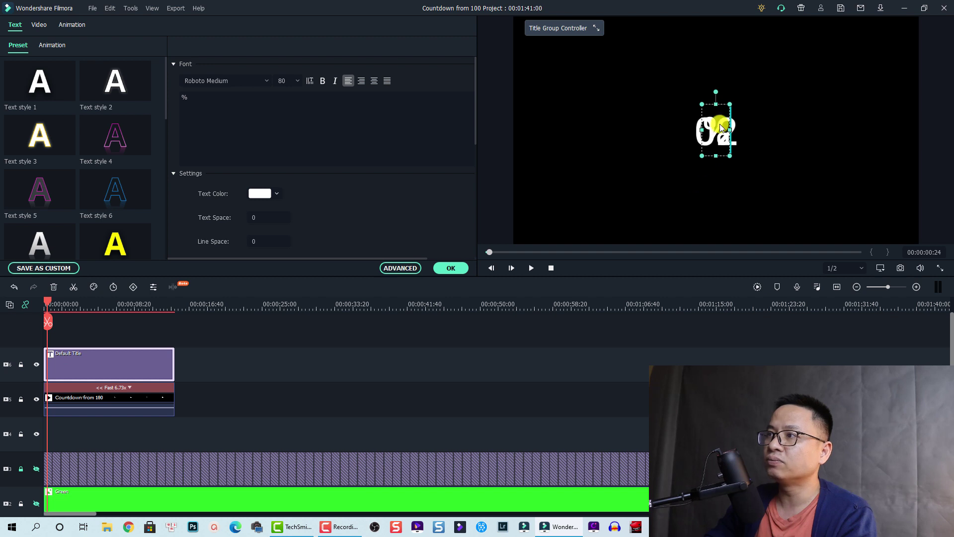
click(721, 127)
click(717, 131)
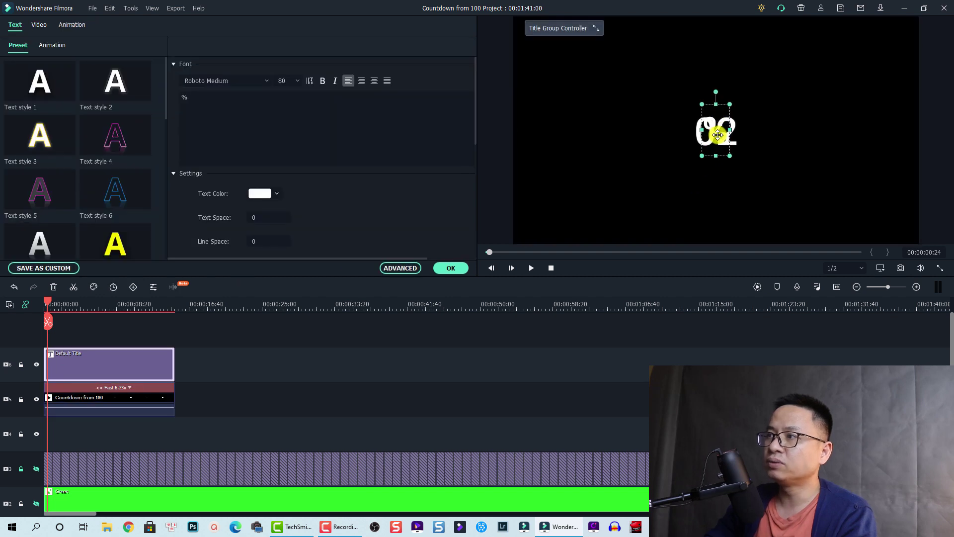
drag(718, 134, 766, 134)
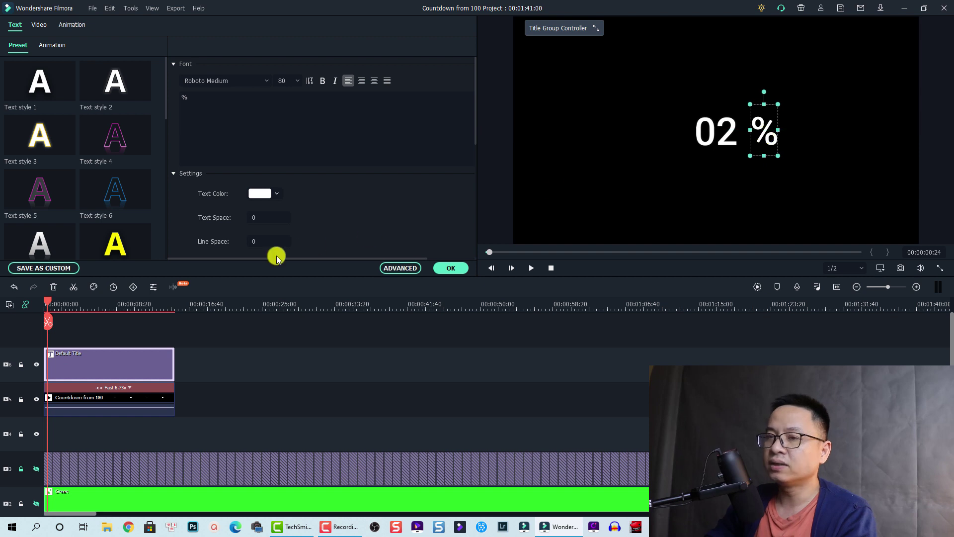
click(173, 309)
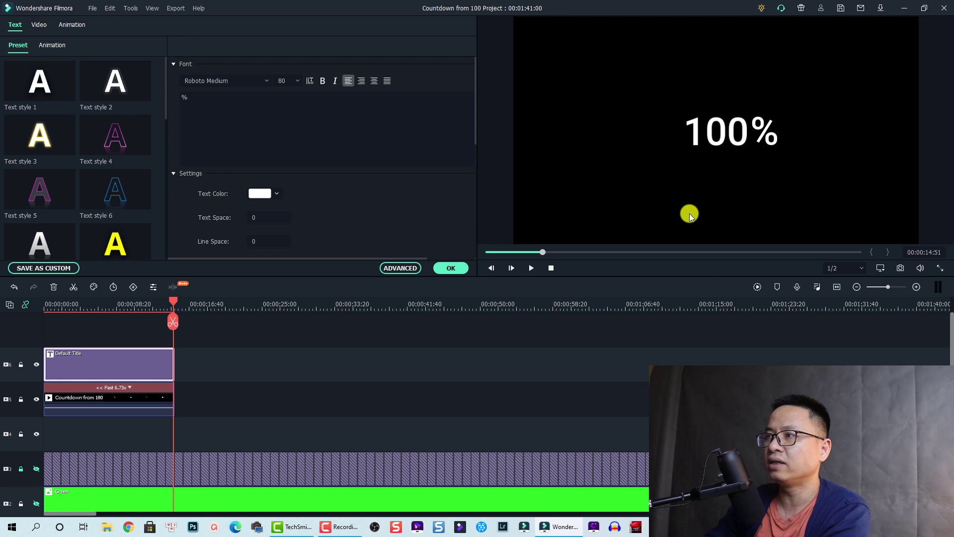
click(46, 305)
drag(45, 305, 39, 304)
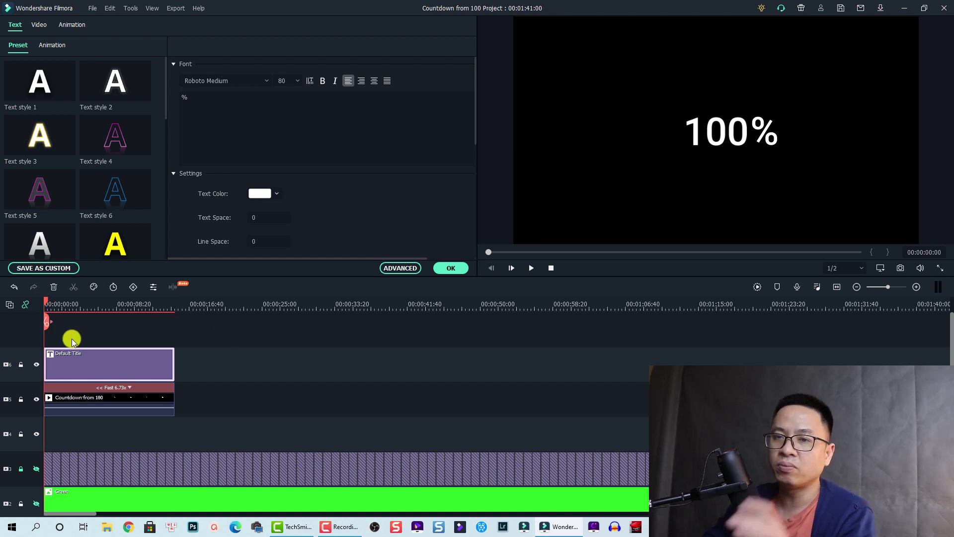
Add the Islands sample video below the countdown, stretched to 0.34x to match its length
click(451, 268)
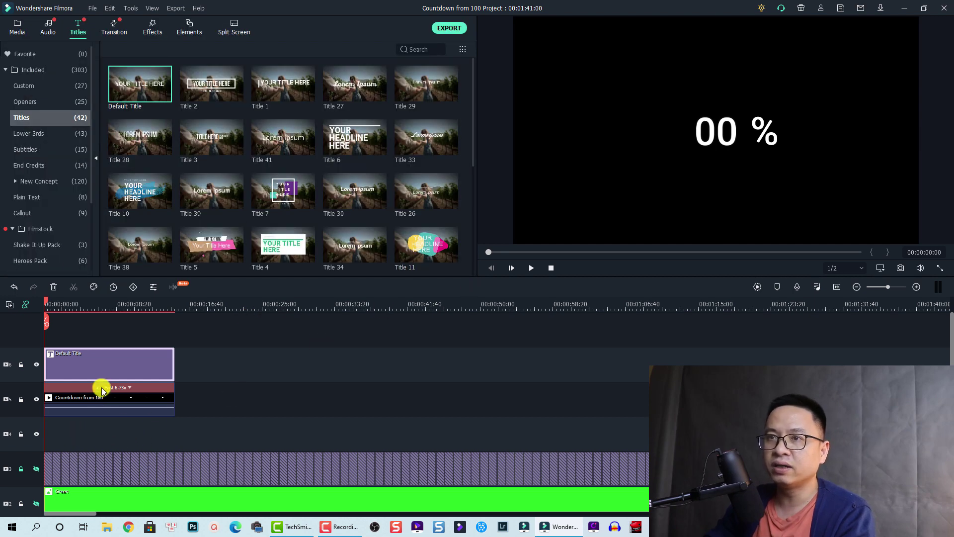
click(18, 26)
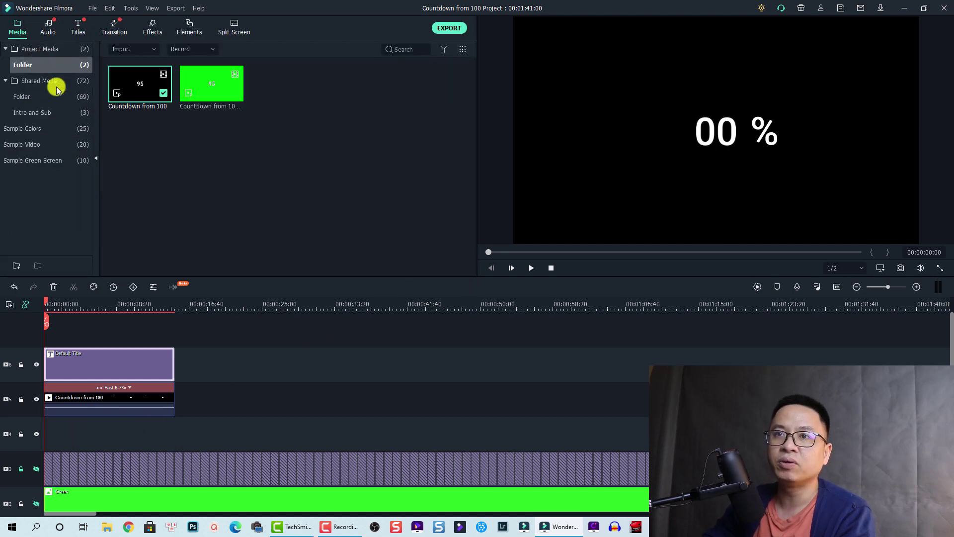
click(33, 144)
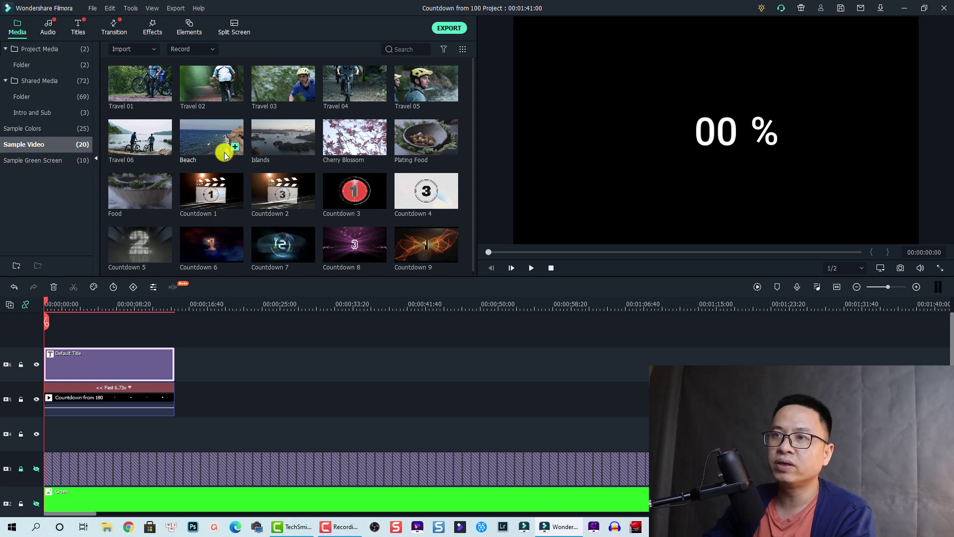
drag(263, 151, 174, 435)
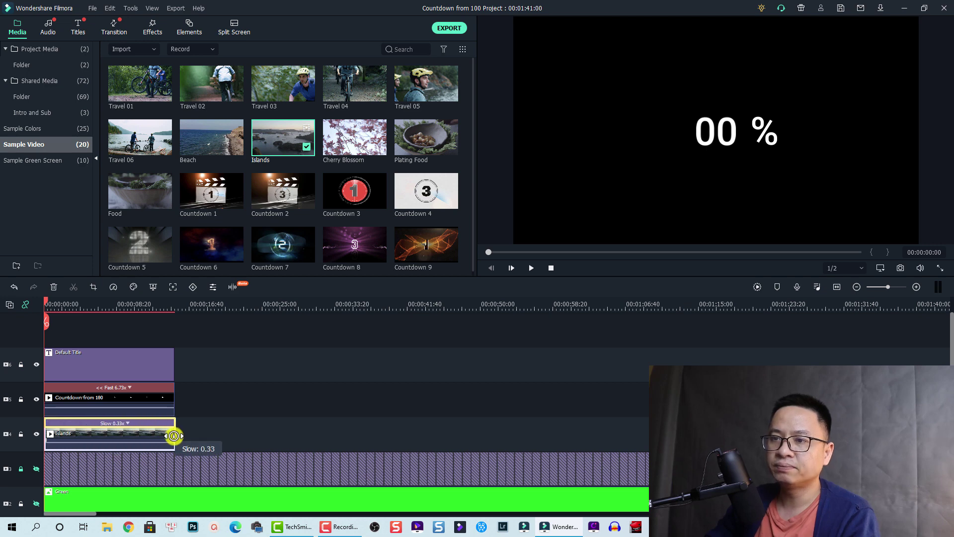
drag(174, 435, 172, 436)
click(105, 308)
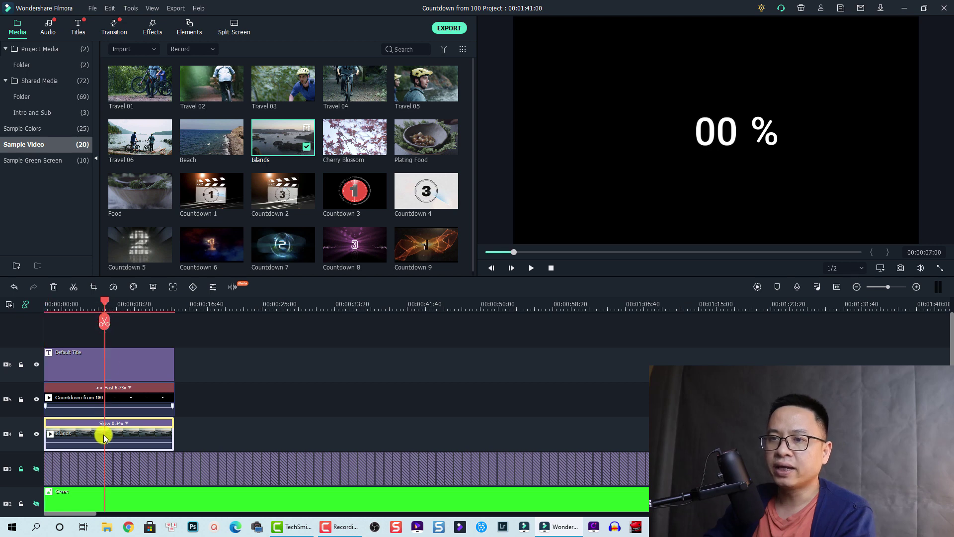
Set the countdown clip's Blending Mode to Screen and play the composition from the start
click(112, 401)
double_click(68, 399)
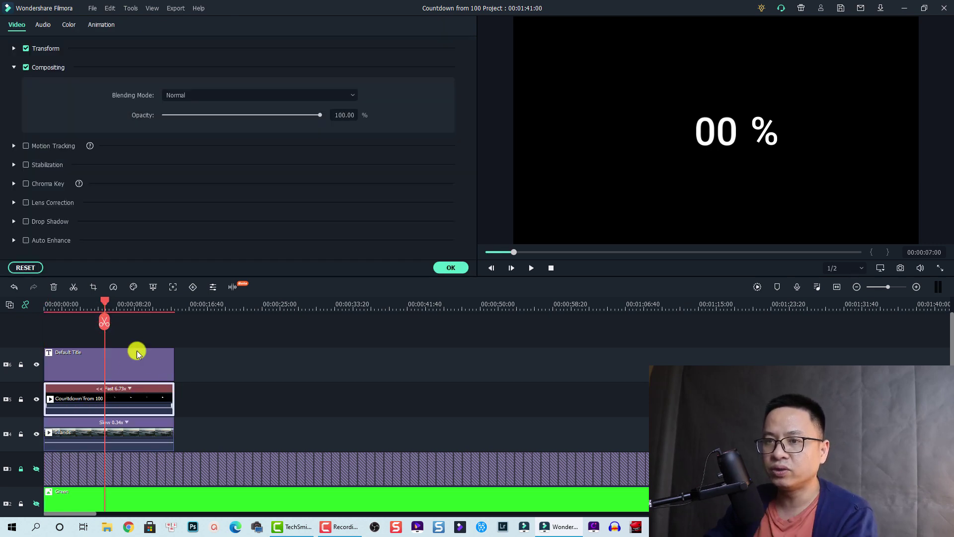
click(196, 94)
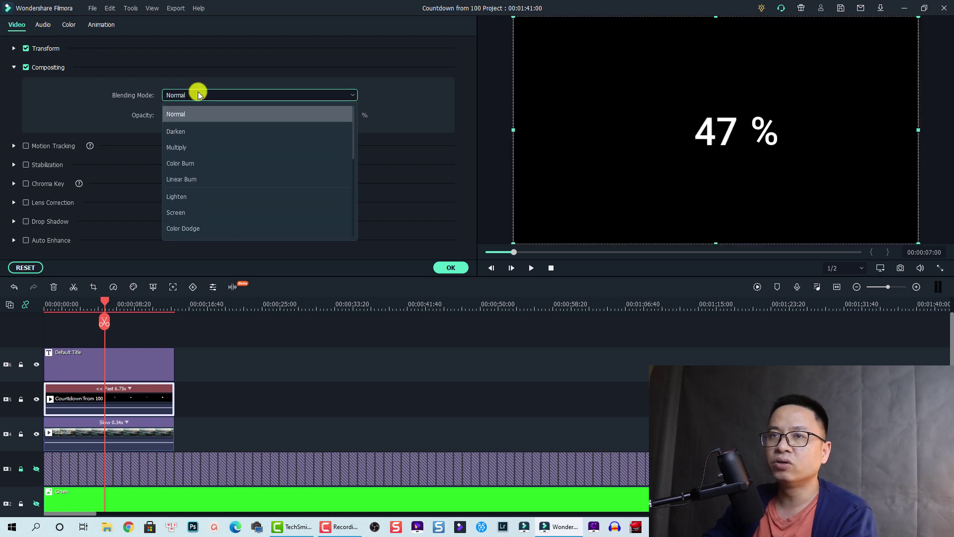
click(188, 213)
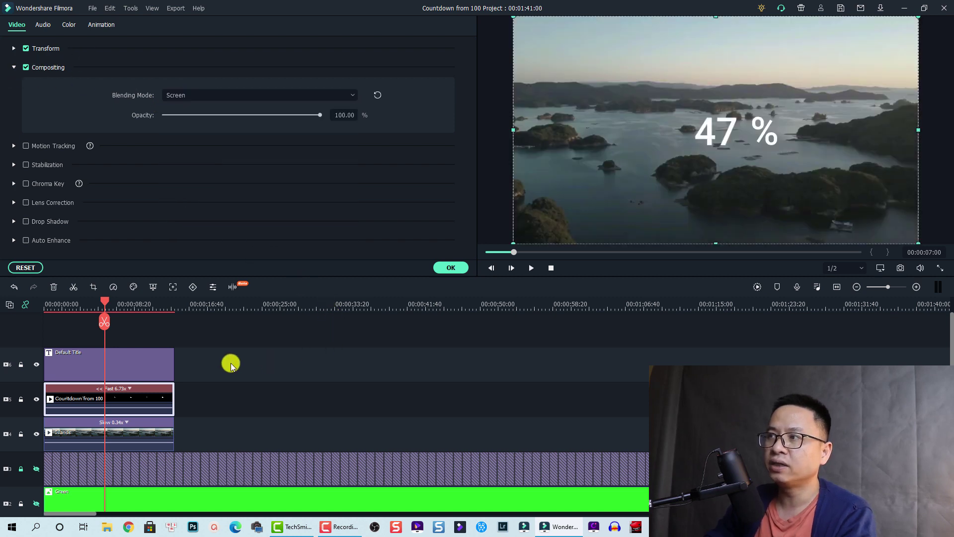
drag(103, 326, 39, 302)
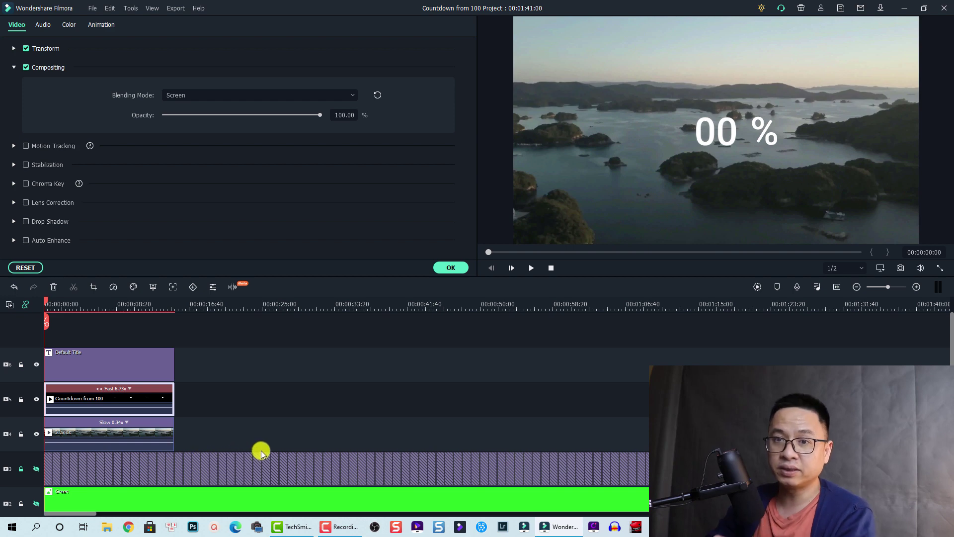
click(450, 268)
key(space)
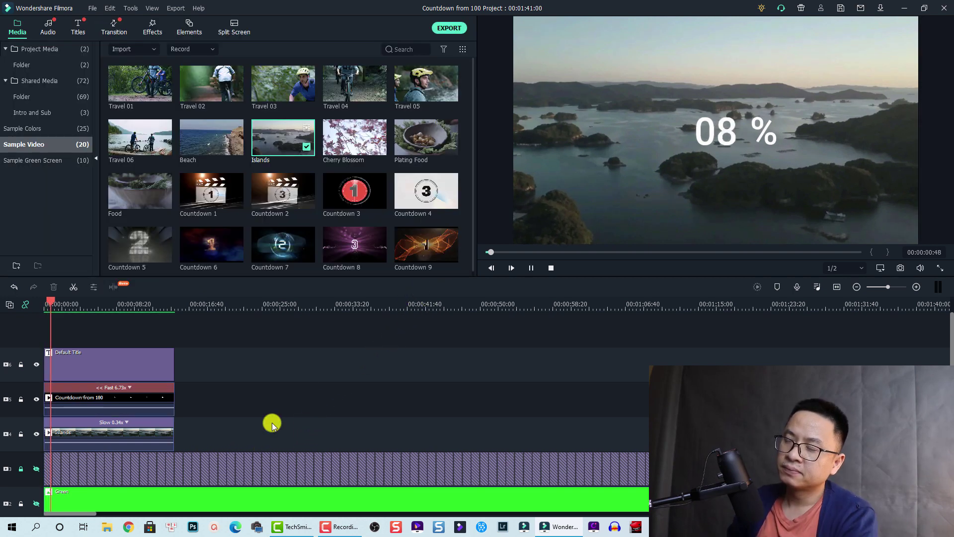